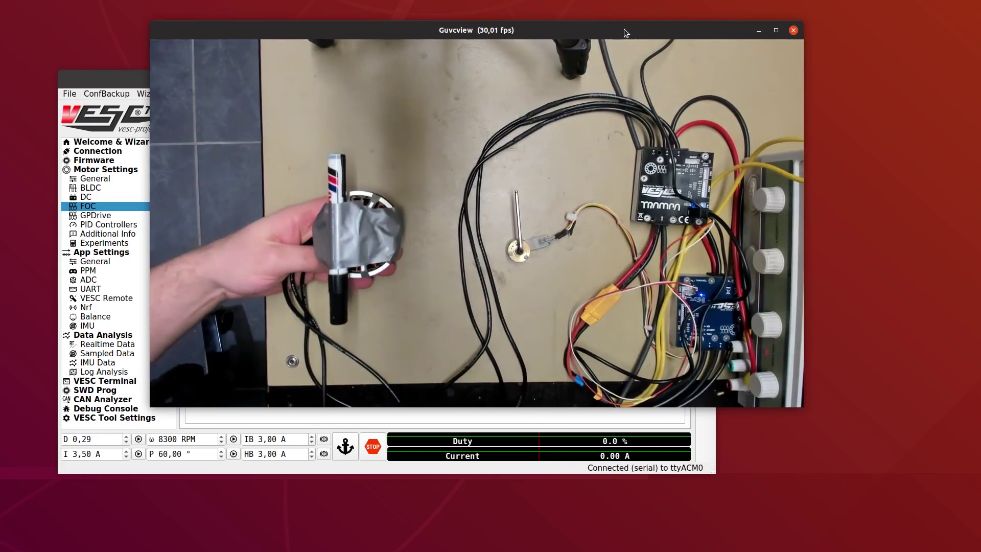
Arrange VESC Tool and the Guvcview camera window beside each other and keep the camera window always on top.
mouse_move(112, 83)
mouse_down()
mouse_move(119, 78)
mouse_move(103, 87)
mouse_up()
drag(289, 26, 435, 20)
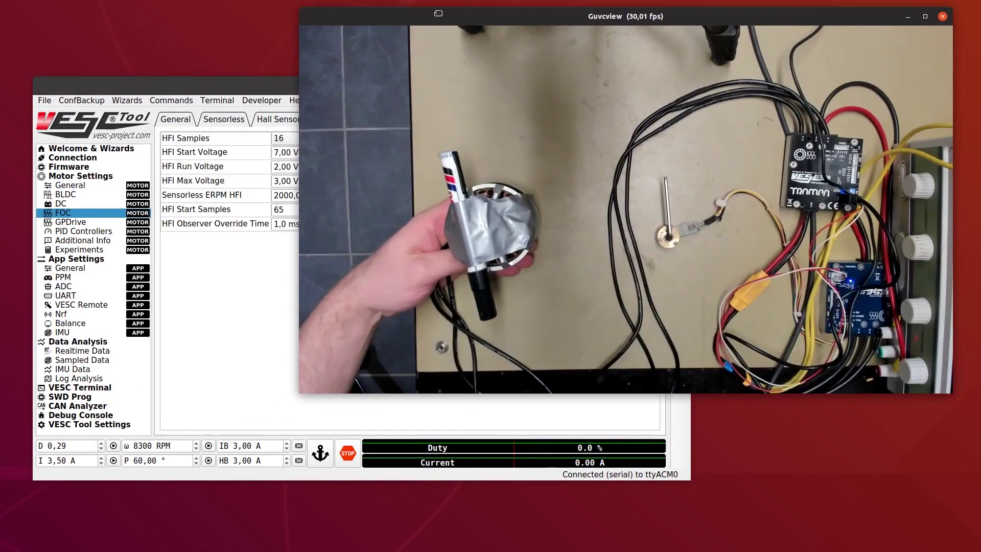
drag(247, 92, 213, 105)
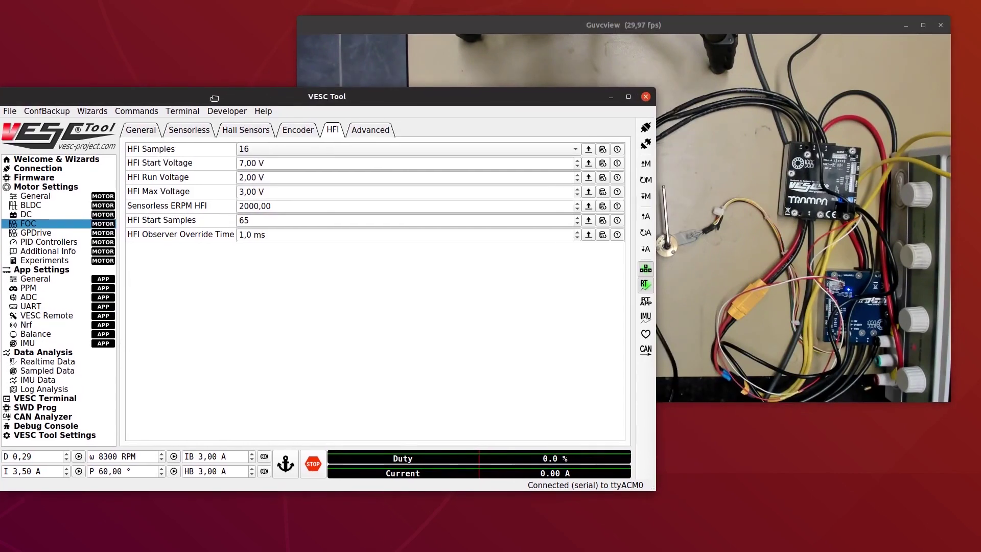
click(366, 23)
drag(366, 24, 385, 17)
right_click(385, 17)
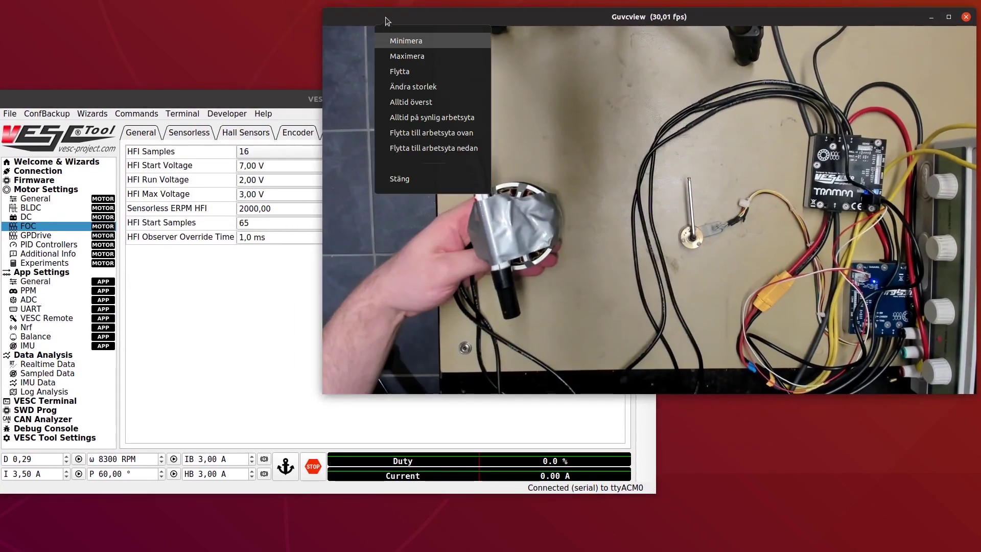
click(445, 99)
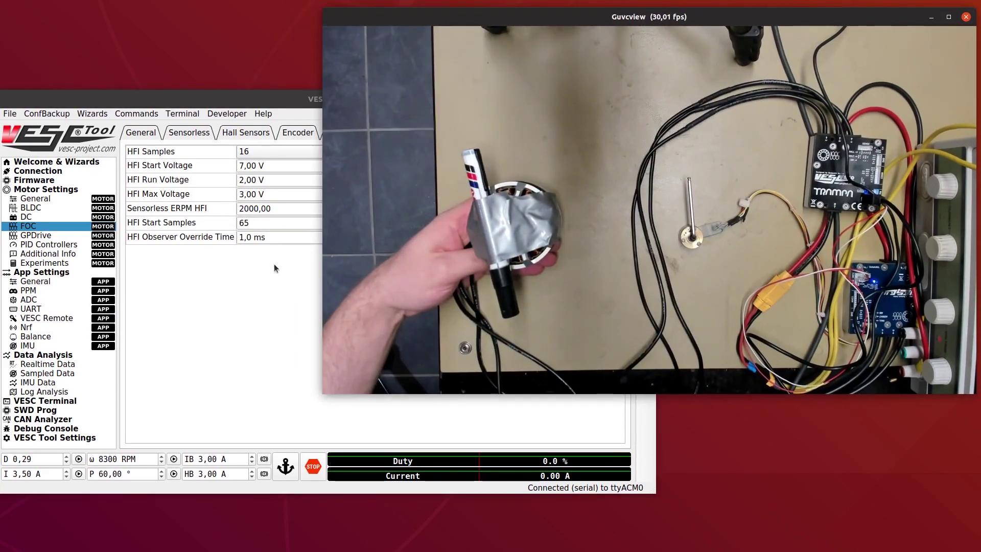
Hold the motor at position 60°, spin it at duty cycle 0.29, and return it to the 60° position hold.
click(269, 281)
click(174, 473)
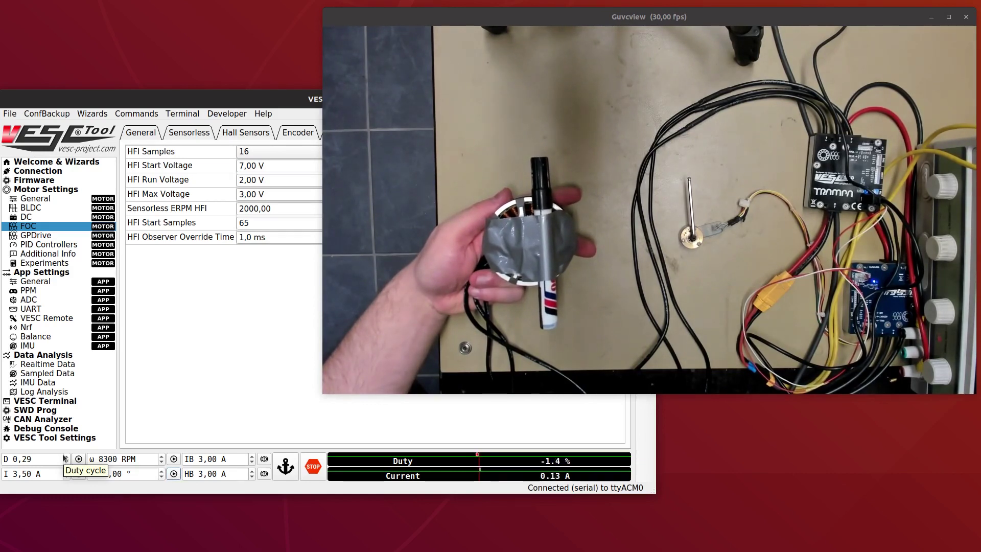
click(78, 458)
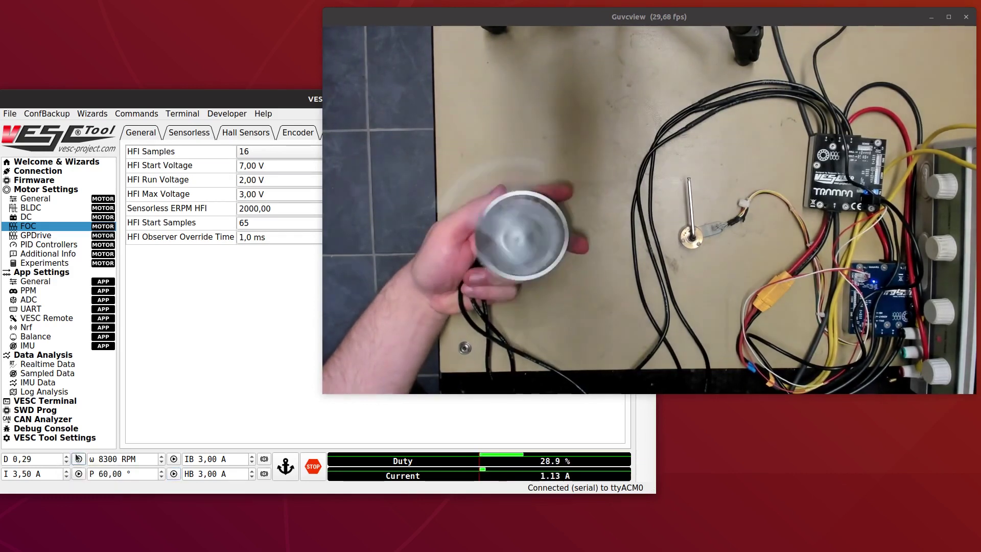
click(172, 474)
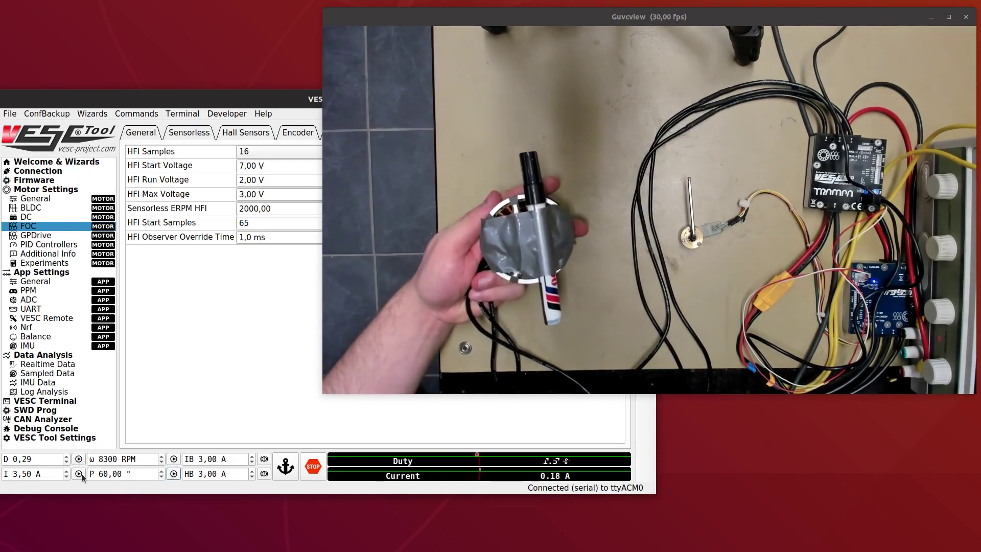
click(174, 473)
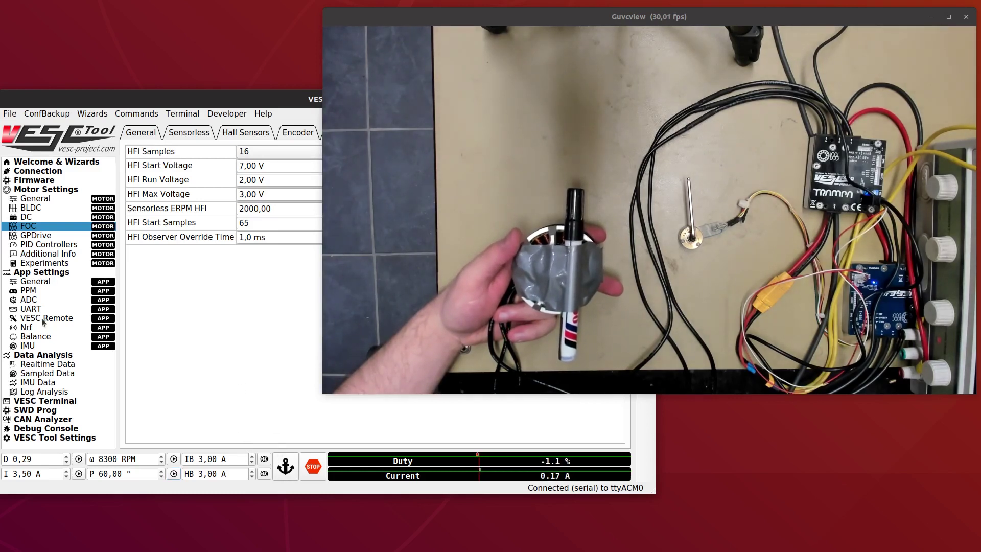
Show the realtime rotor position plot, narrowing the camera window and moving VESC Tool to uncover the plot.
click(54, 365)
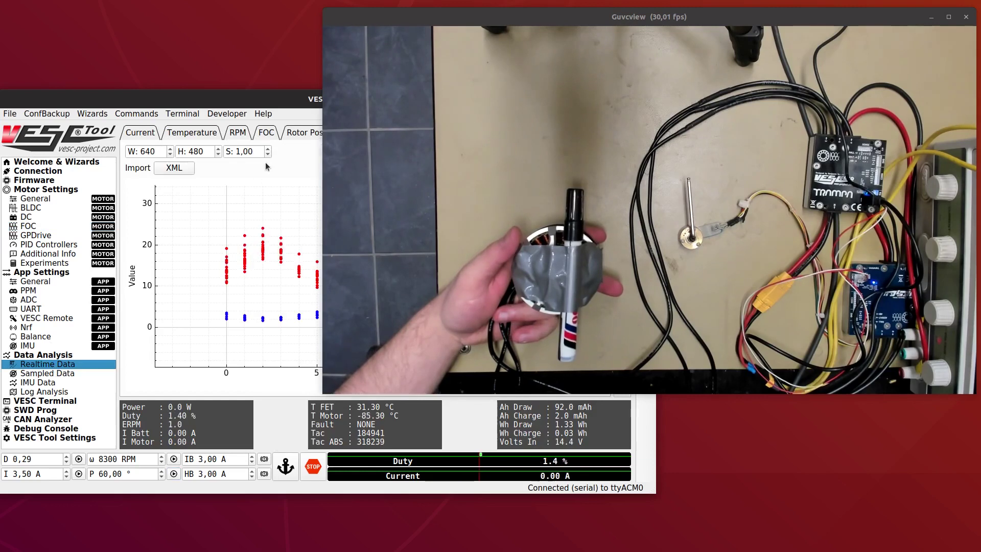
click(299, 133)
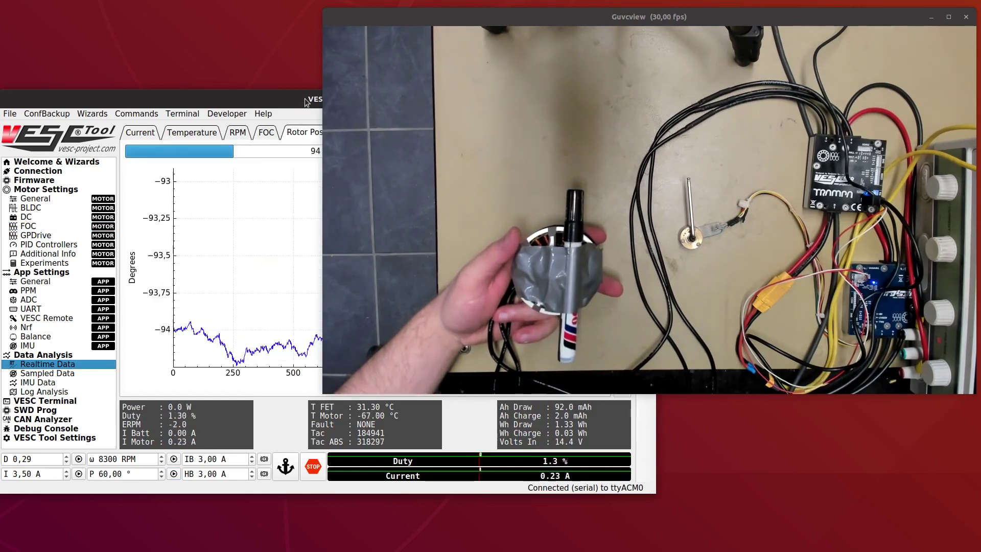
drag(324, 87, 516, 88)
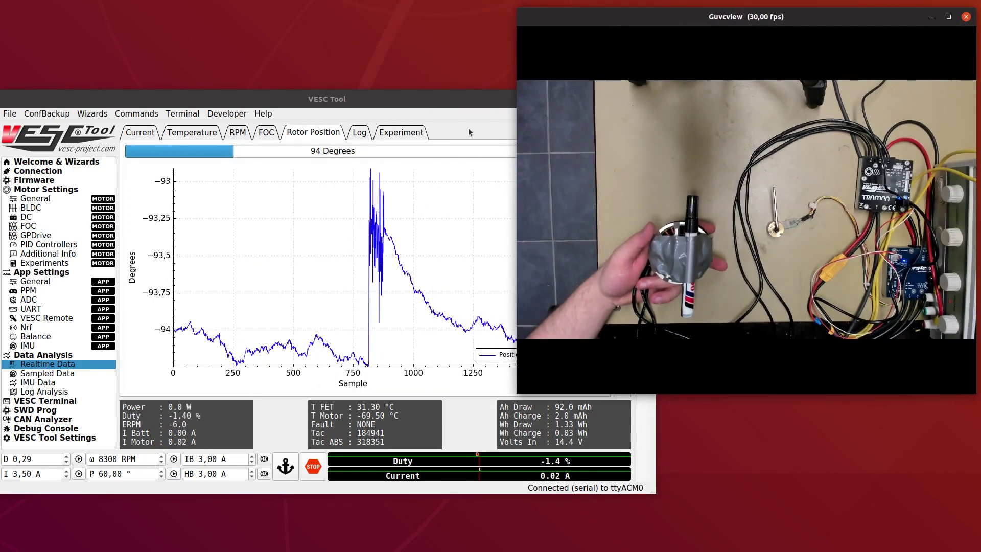
mouse_move(393, 98)
mouse_down()
mouse_move(191, 110)
mouse_move(263, 110)
mouse_move(399, 65)
mouse_move(437, 34)
mouse_up()
click(372, 213)
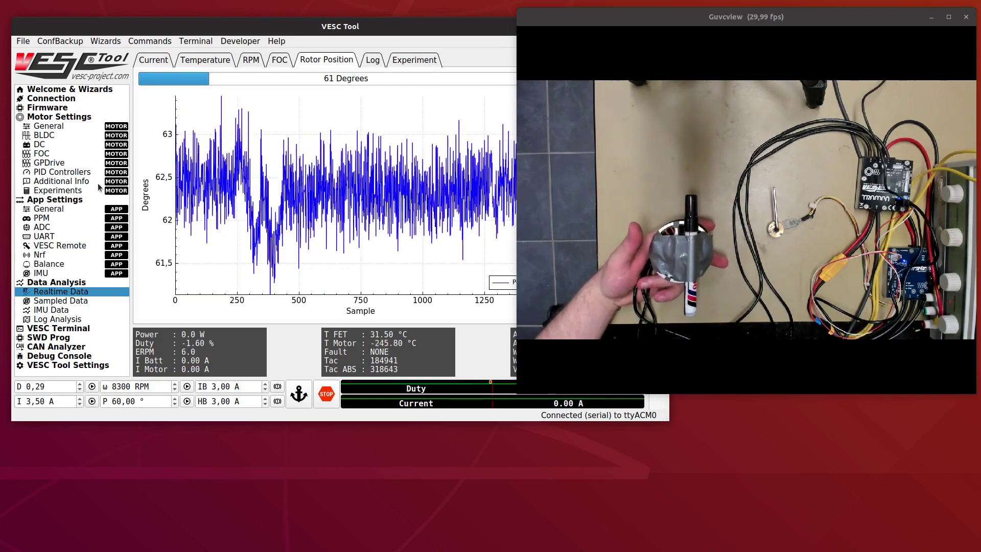
Examine the Position Angle Division setting in the motor's PID controller settings and return to the realtime rotor position plot.
click(79, 172)
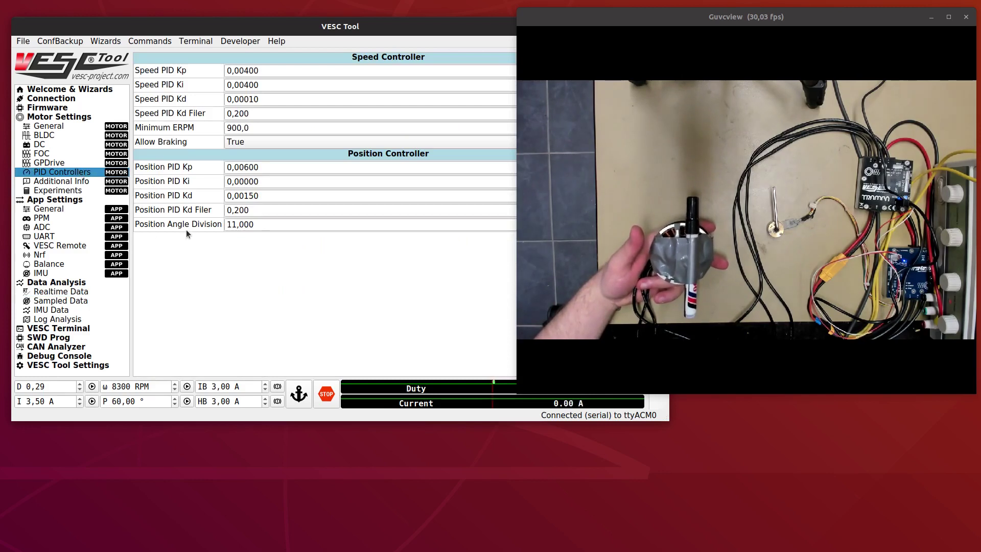
click(284, 224)
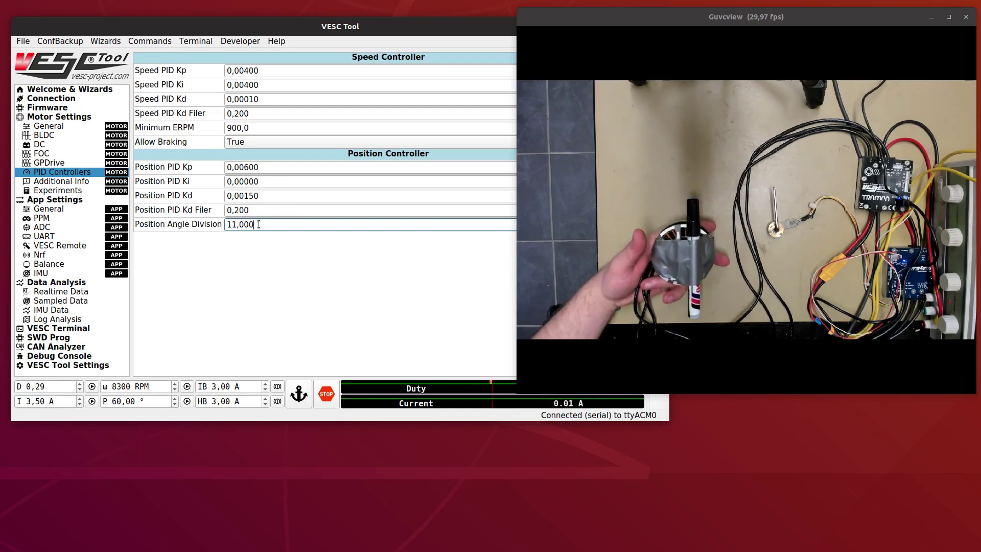
click(56, 292)
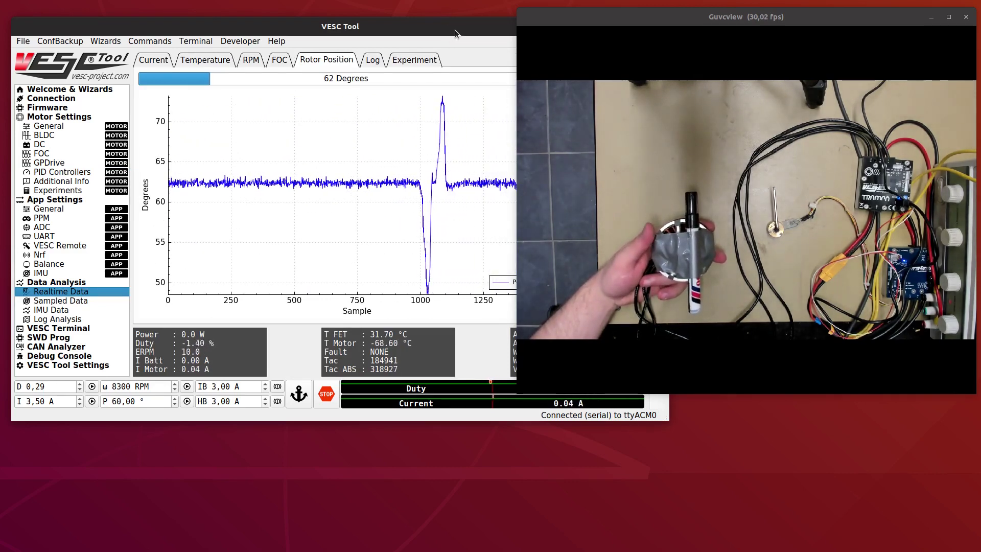
Move the camera window off the plot controls, switch the motor off, hold it at 60° again, and switch it off.
drag(543, 16, 570, 120)
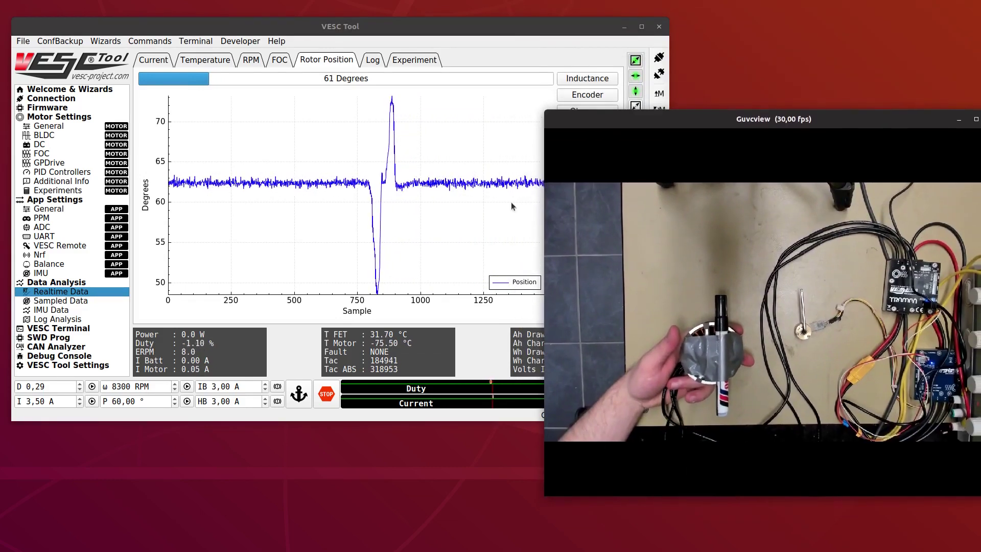
click(323, 396)
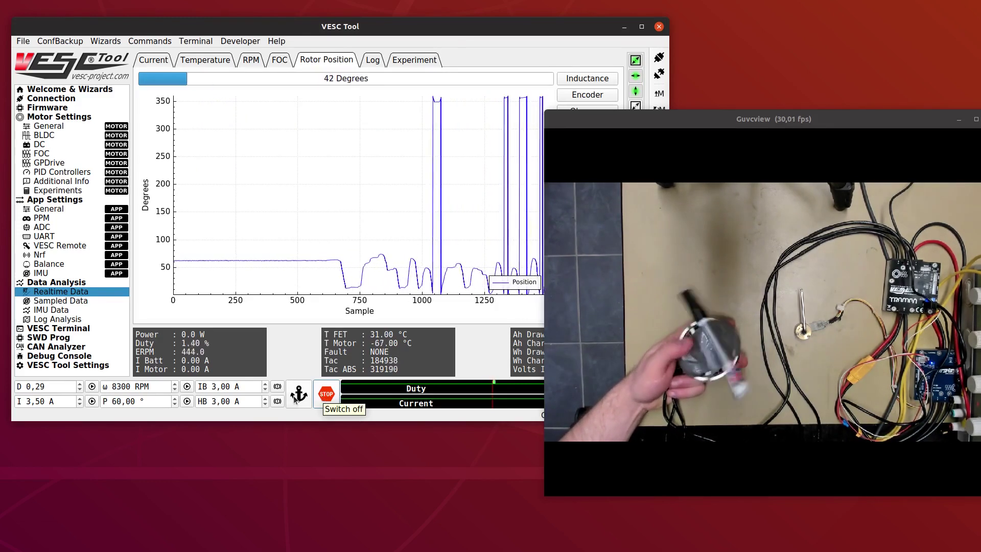
click(187, 401)
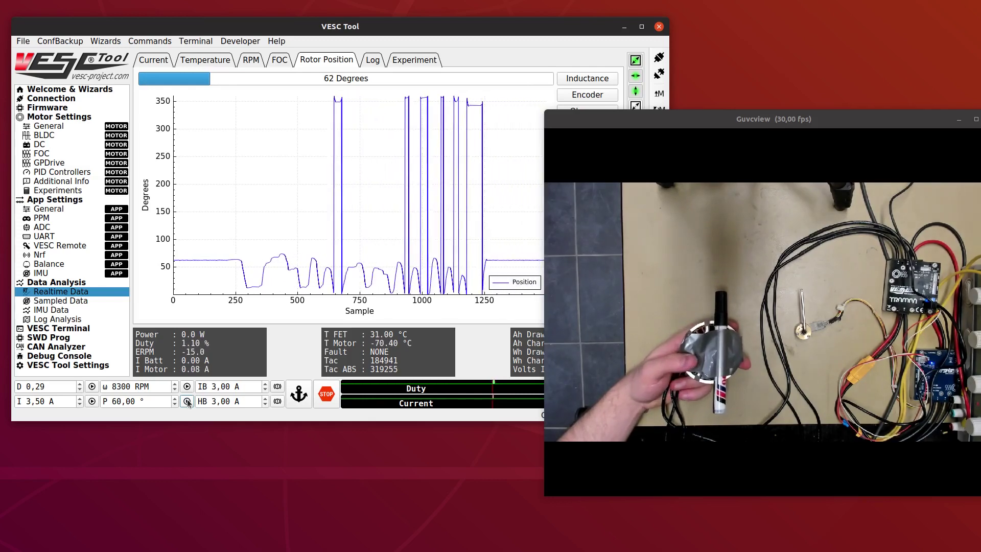
click(319, 392)
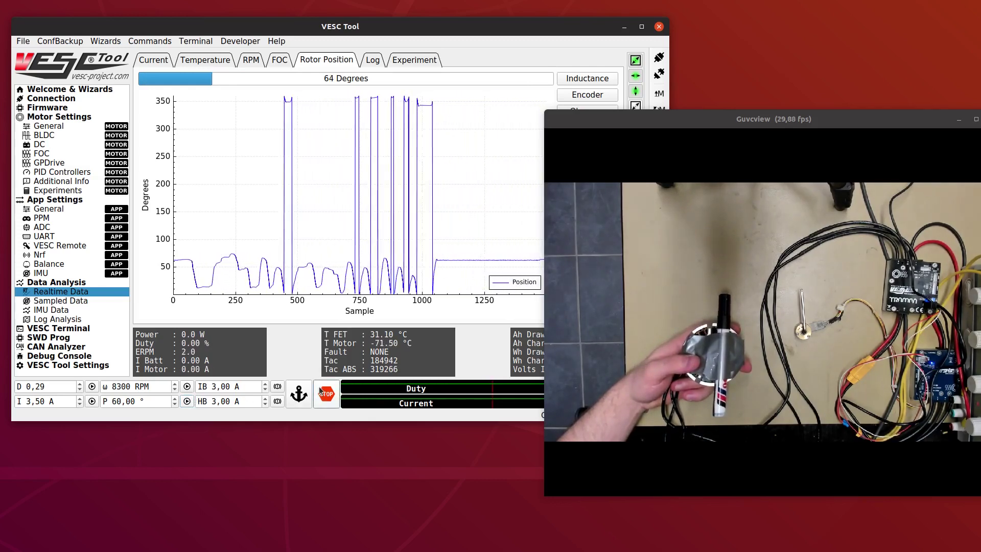
With VESC Tool moved clear of the camera view, run the motor at 8300 RPM, hold it at 60°, and switch it off.
drag(499, 26, 341, 35)
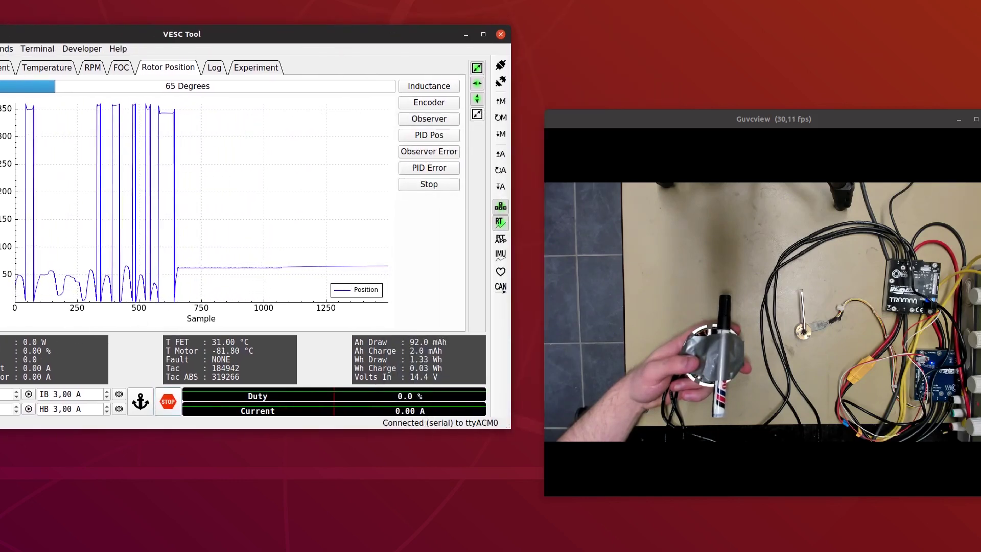
click(29, 394)
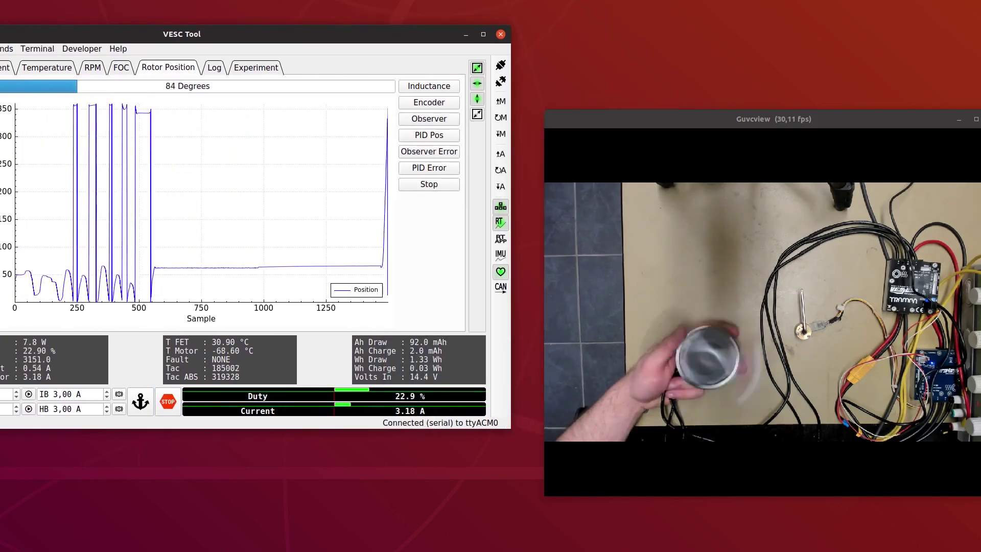
click(29, 409)
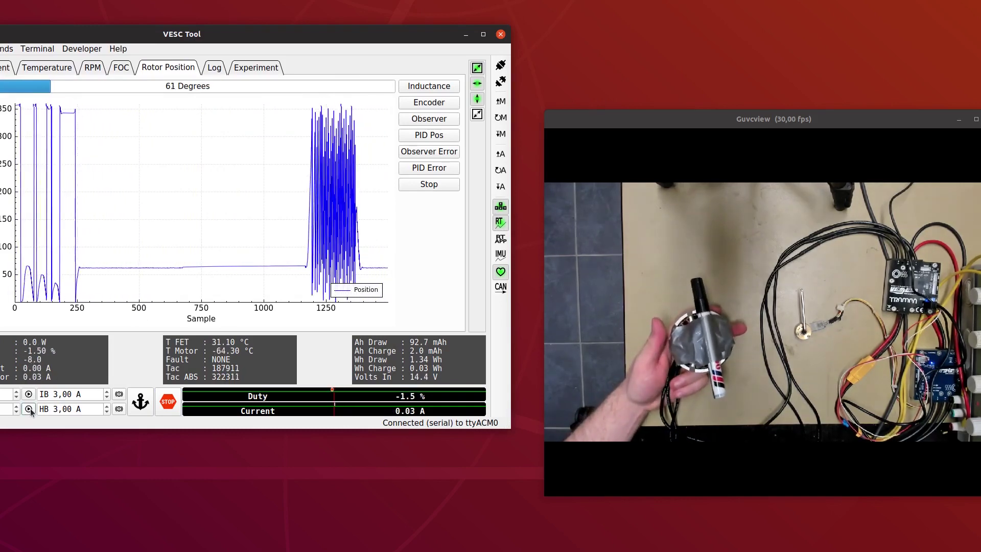
drag(355, 32, 470, 39)
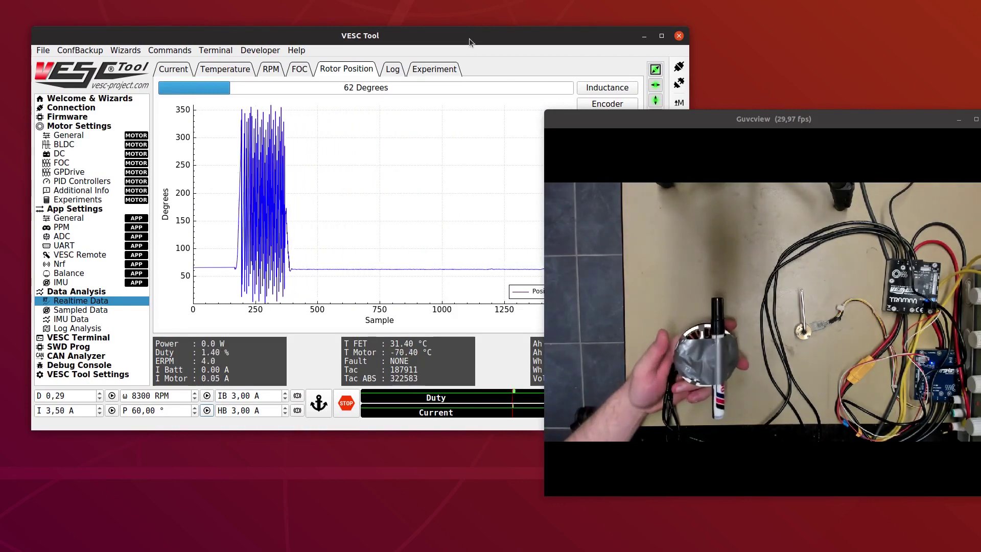
click(344, 404)
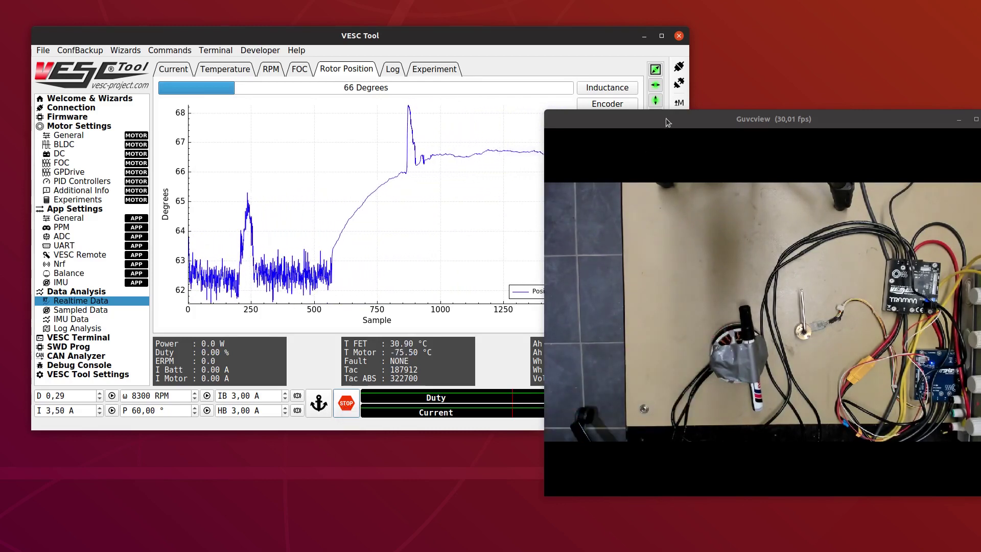
Put away the motor camera view, view the camera feed of the floor and car, and clear it from VESC Tool.
key(alt+F4)
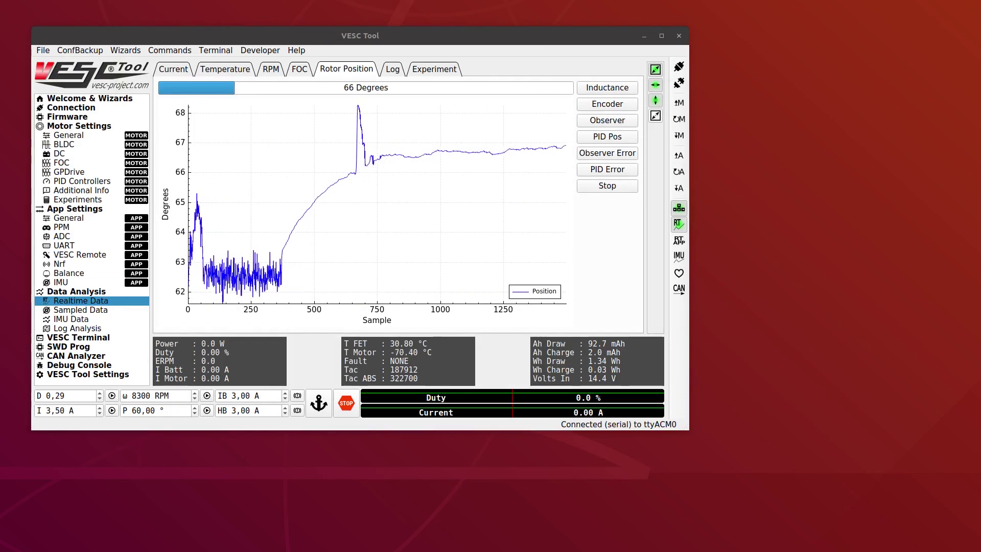
key(alt+Tab)
drag(615, 39, 608, 34)
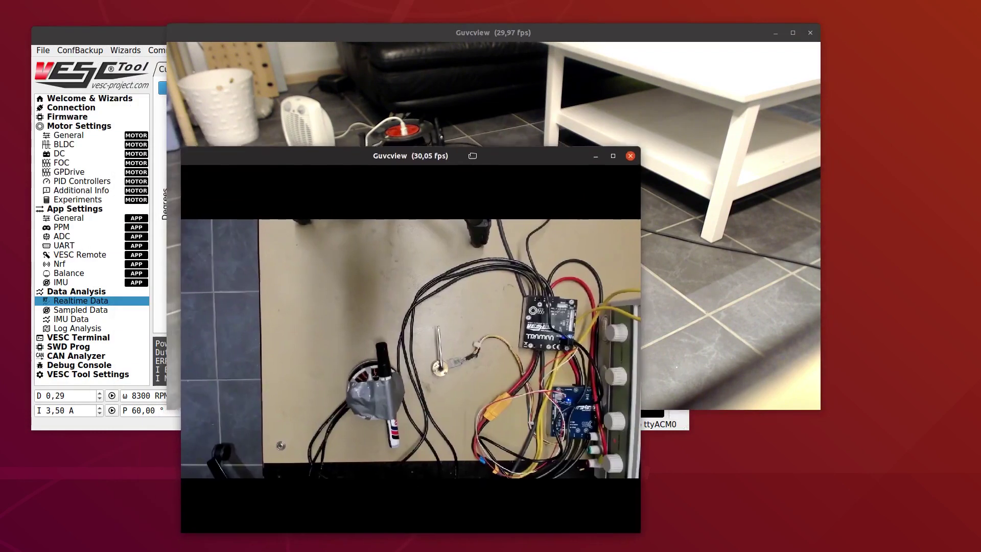
drag(470, 159, 0, 0)
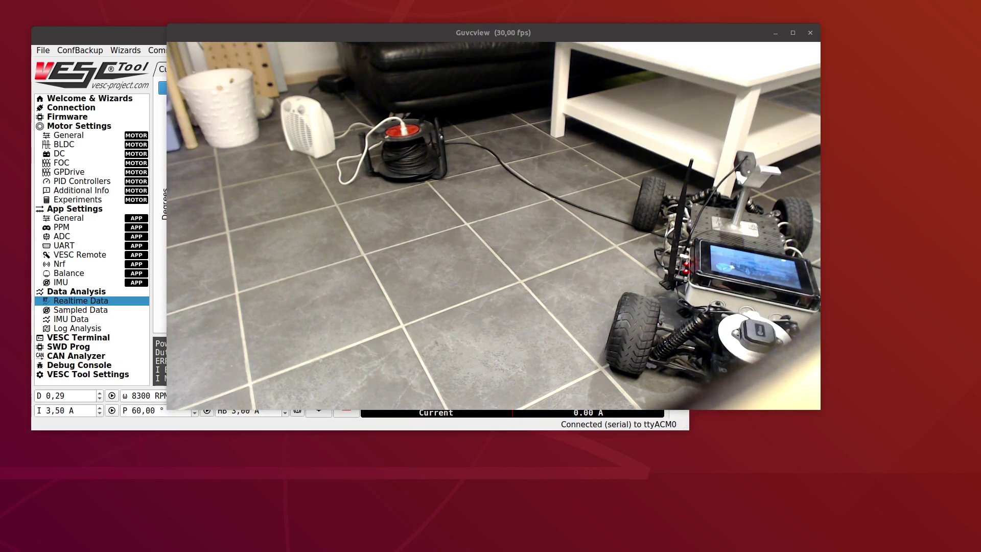
drag(233, 37, 127, 0)
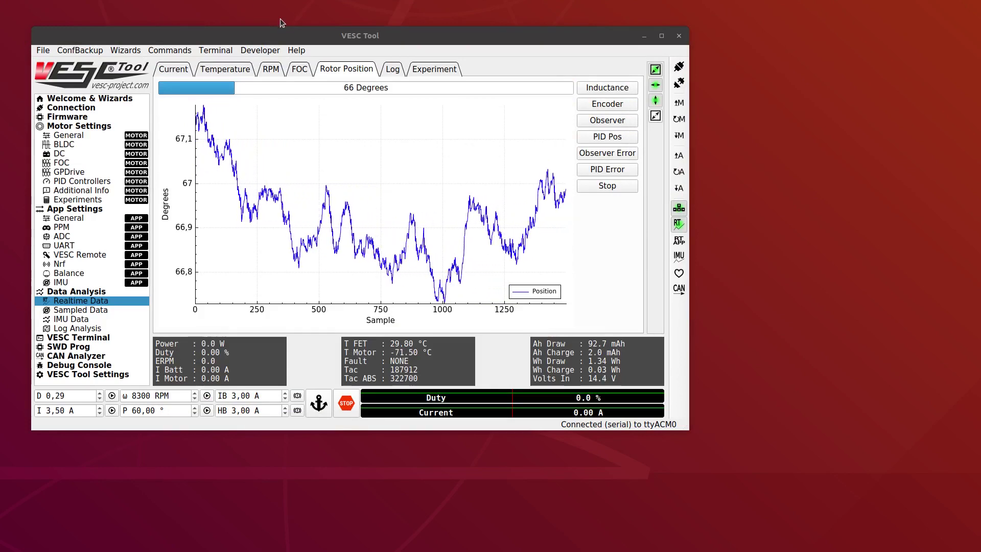
Hide VESC Tool, view the LCR meter and stator in an enlarged camera window, and put that window away.
key(super+h)
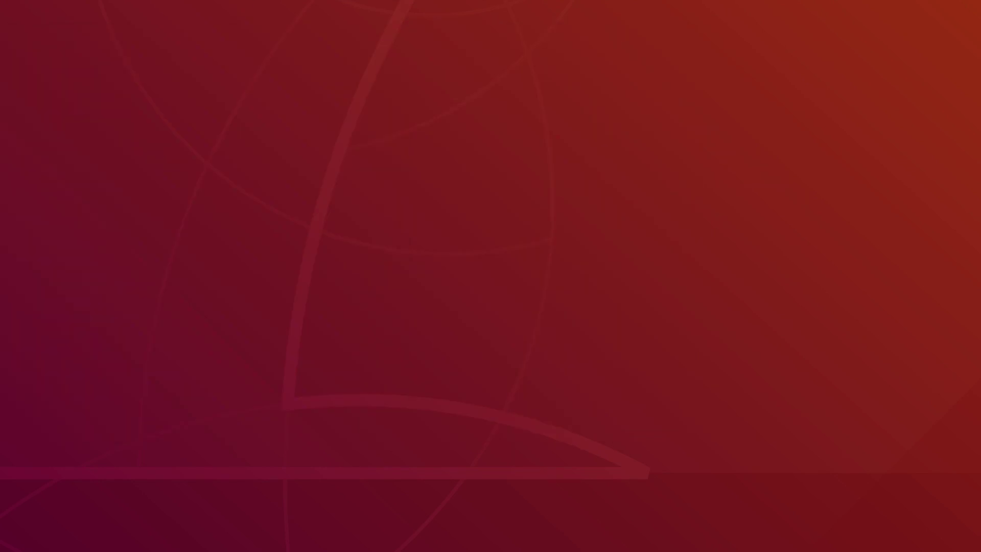
drag(119, 6, 427, 148)
drag(662, 146, 860, 54)
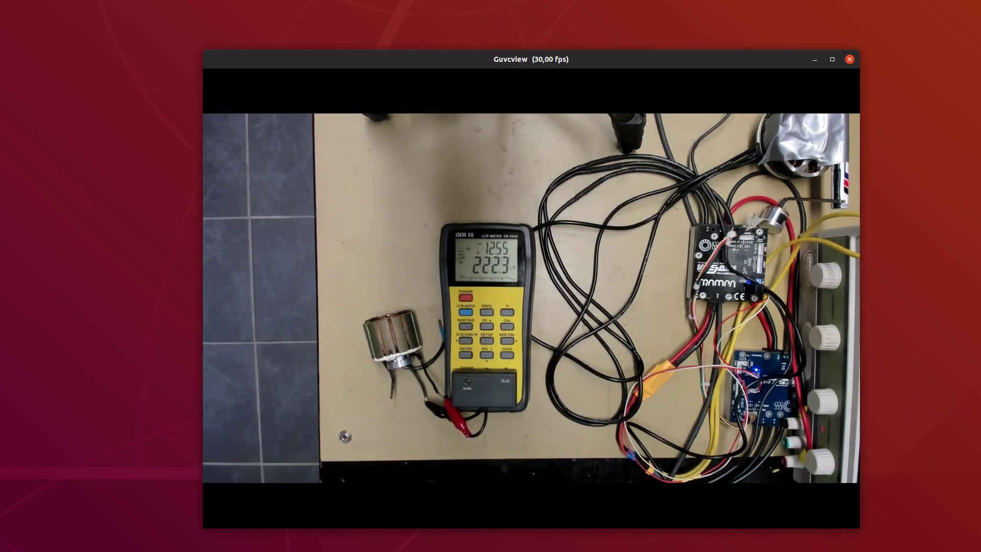
key(super+h)
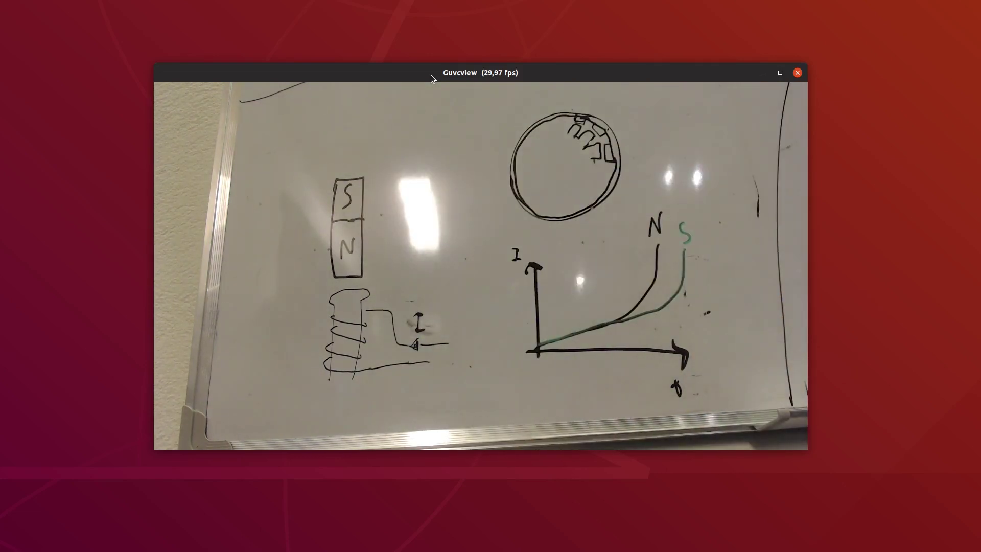
Put away the whiteboard camera view and view the disassembled motor photos 20200126_205842.jpg and 20200126_205010.jpg.
drag(431, 75, 473, 0)
key(alt+F4)
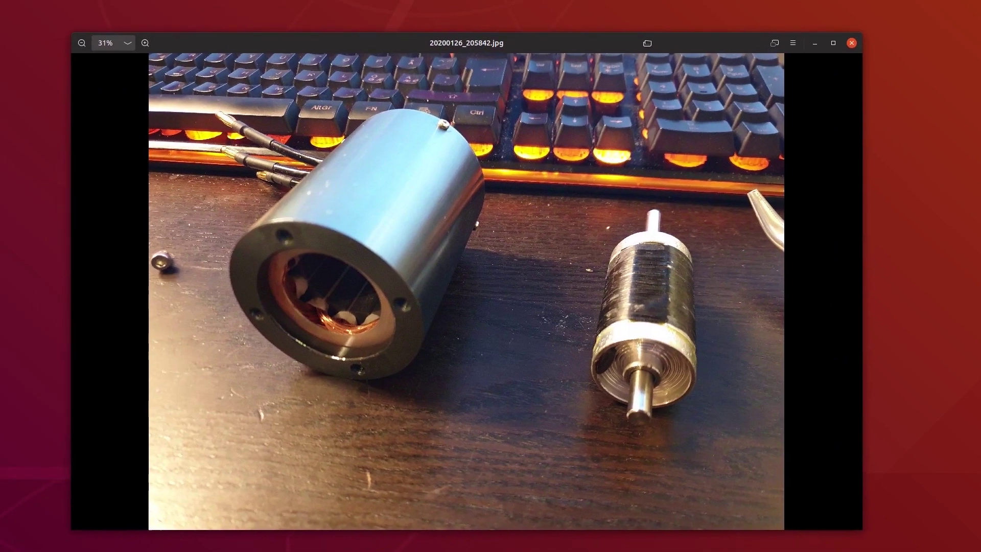
drag(647, 43, 651, 38)
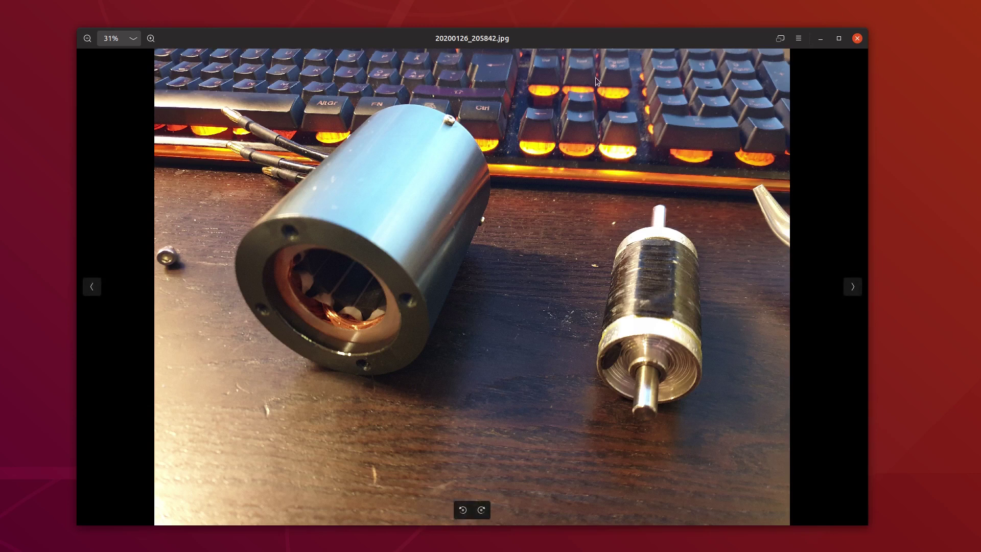
key(super+h)
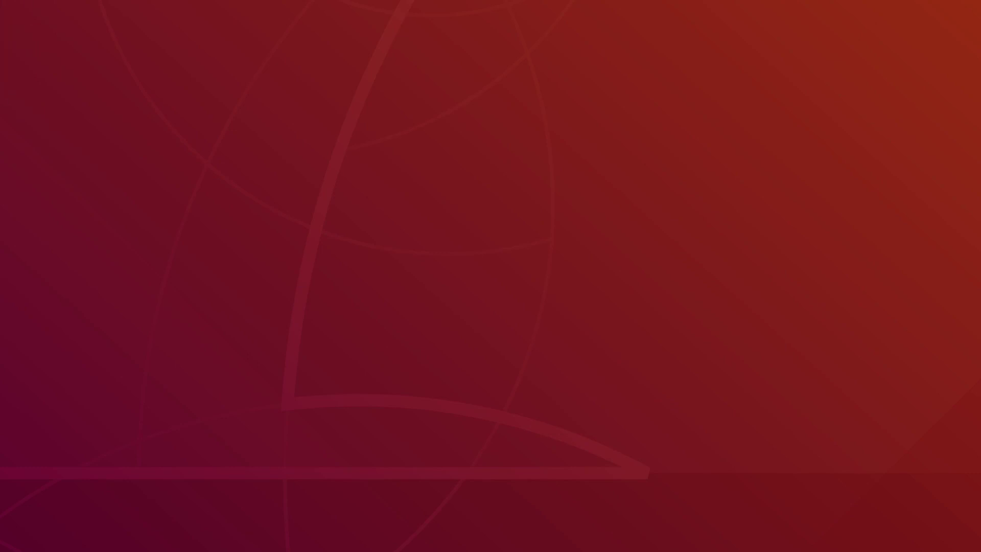
key(alt+Tab)
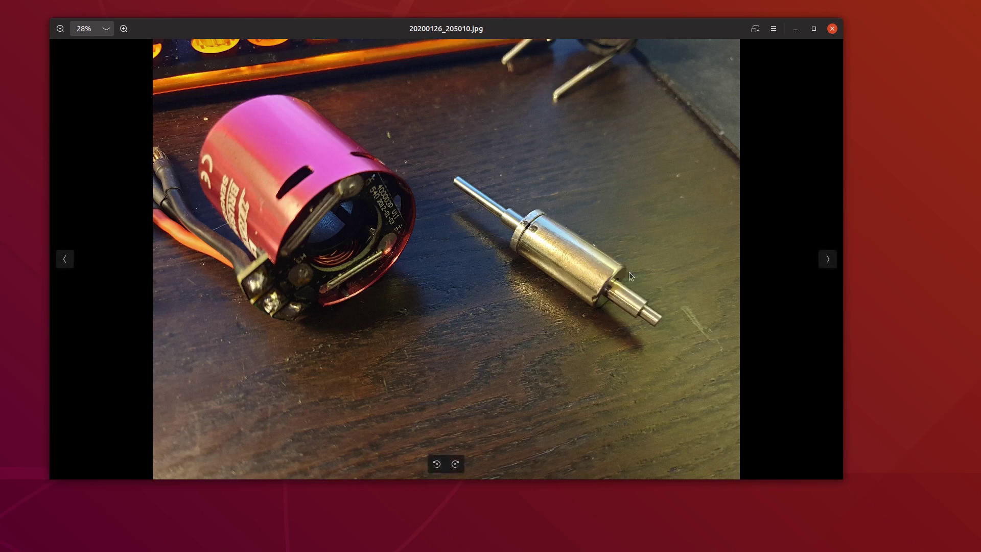
Put away the motor photo, enlarge the VESC Tool window, and stop the rotor position plotting.
click(828, 29)
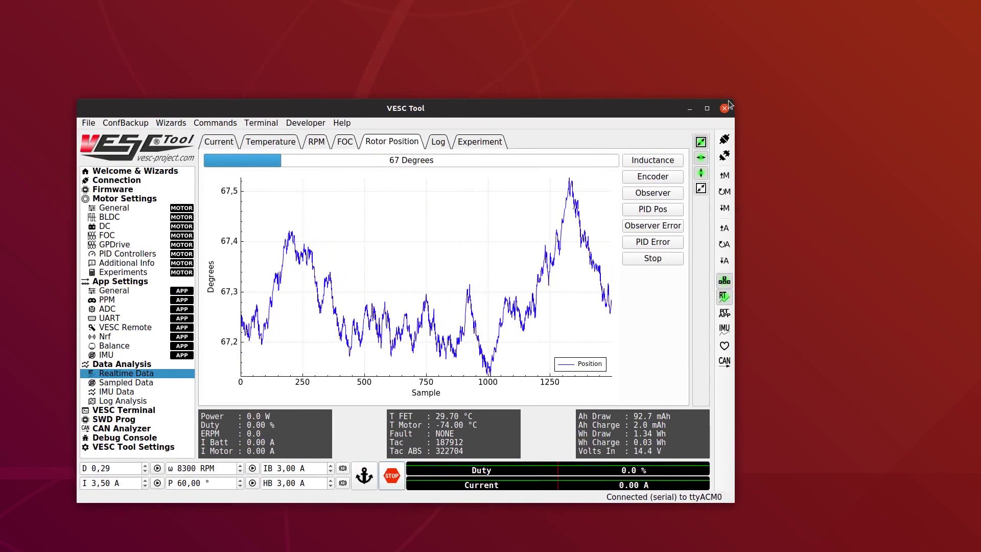
drag(729, 103, 861, 44)
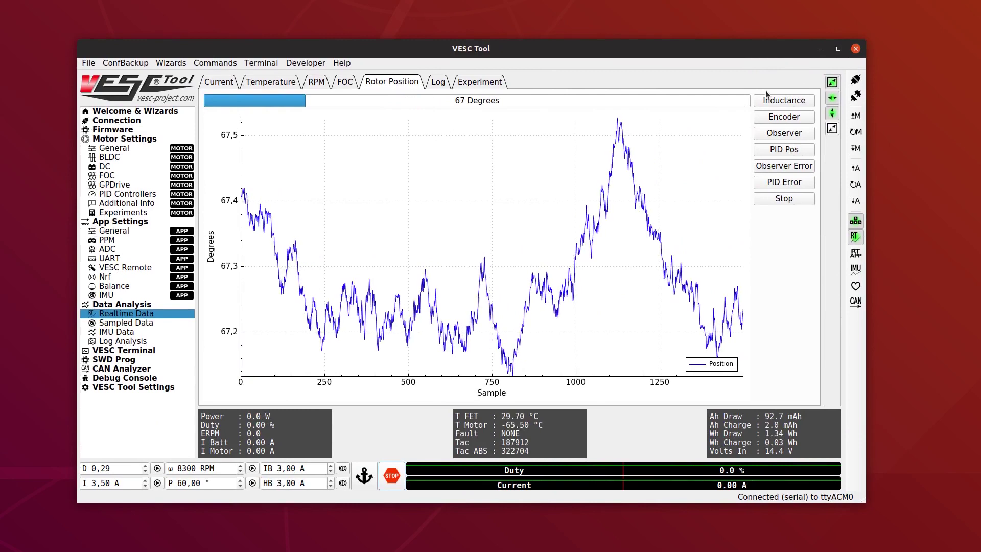
click(784, 198)
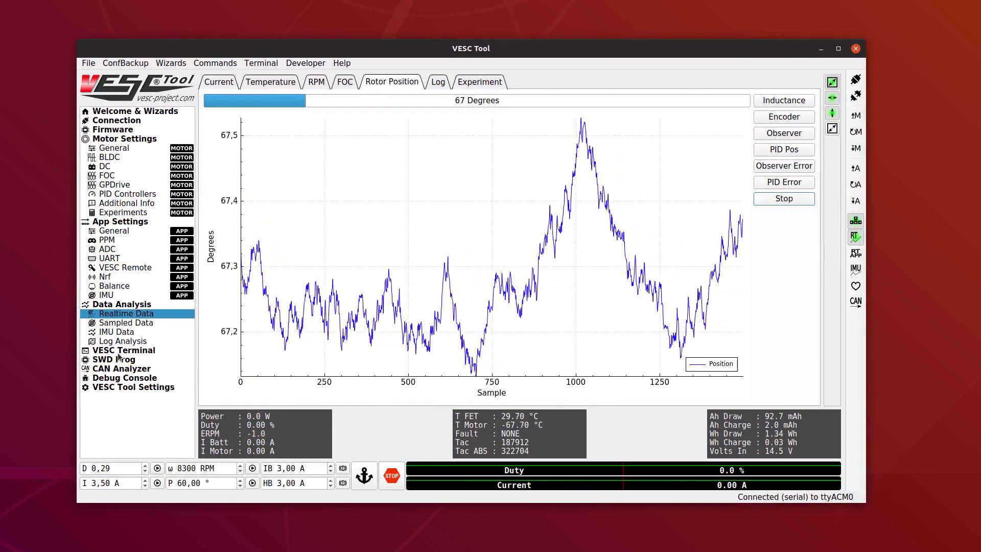
Enable raw HFI plotting with the terminal command foc_plot_hfi_en 2 and show the realtime Experiment plot.
click(123, 350)
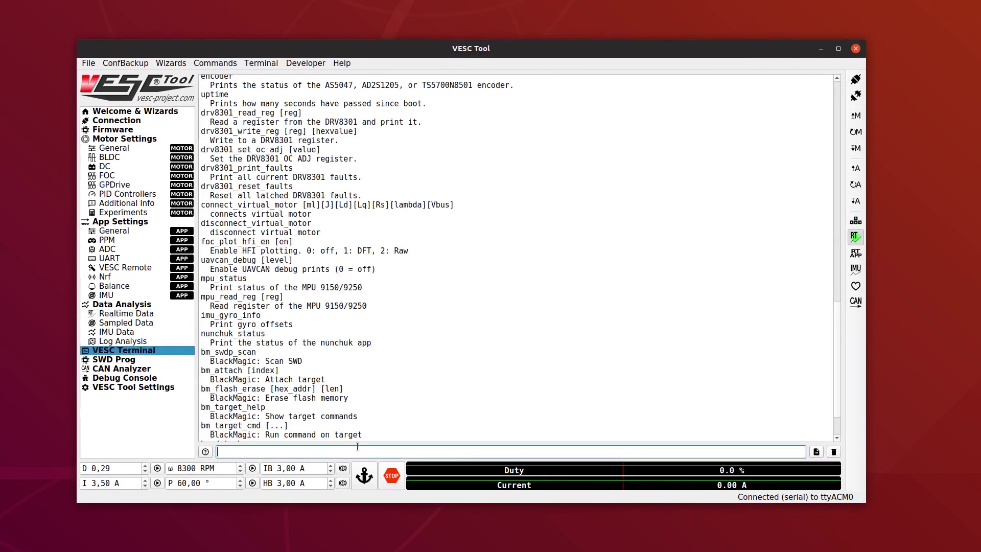
text(foc_plot_hfi_en 2)
key(Return)
click(143, 314)
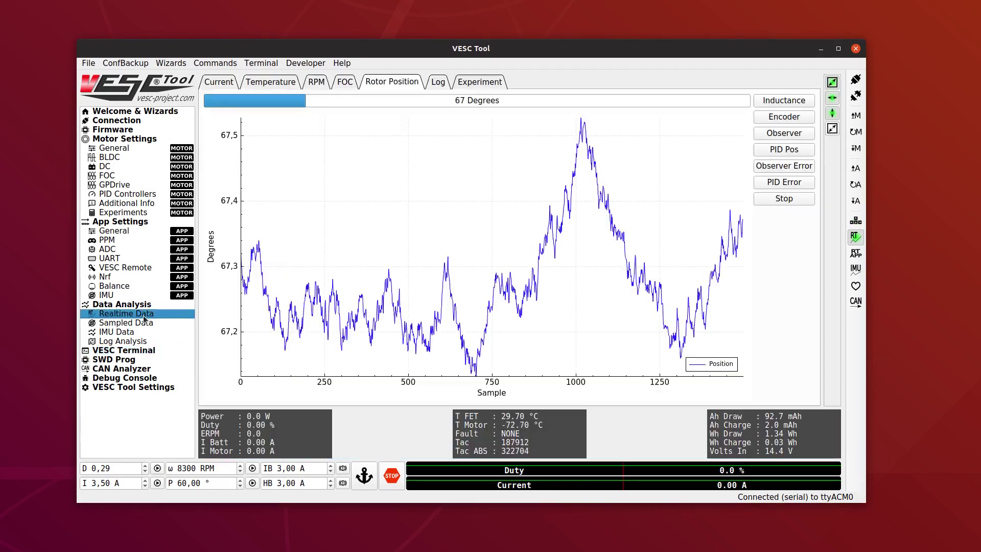
click(473, 81)
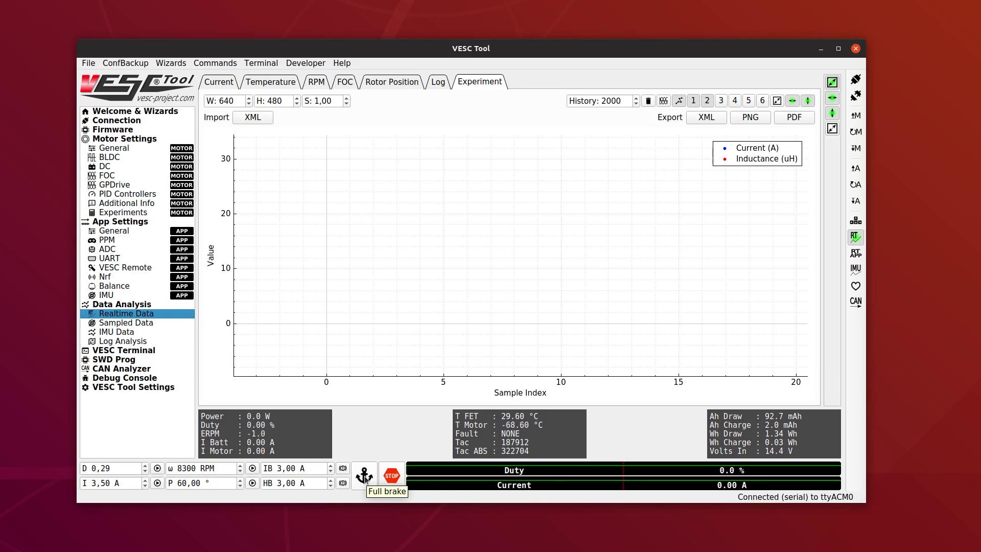
Plot current and inductance with the motor under full brake, clearing old samples repeatedly, and switch the motor off.
click(364, 477)
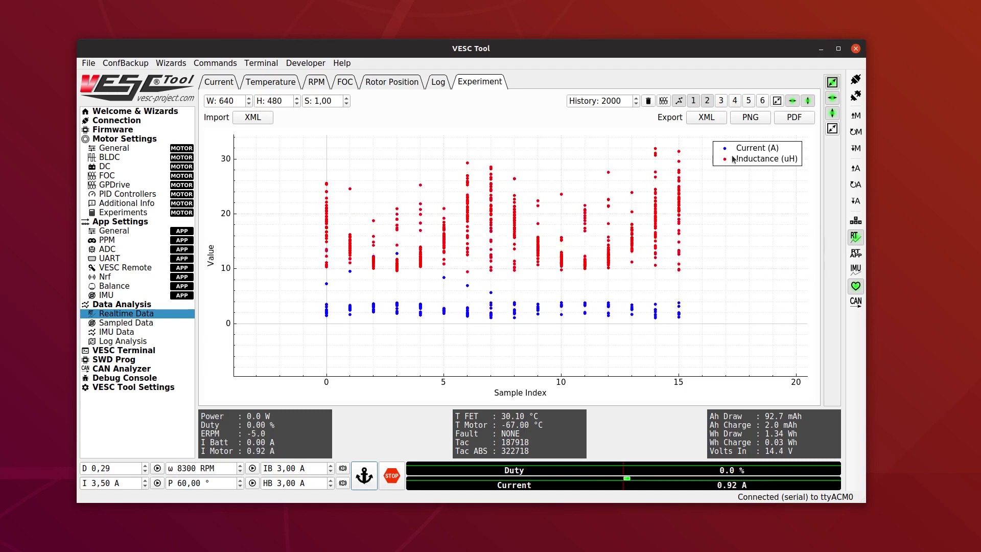
click(648, 101)
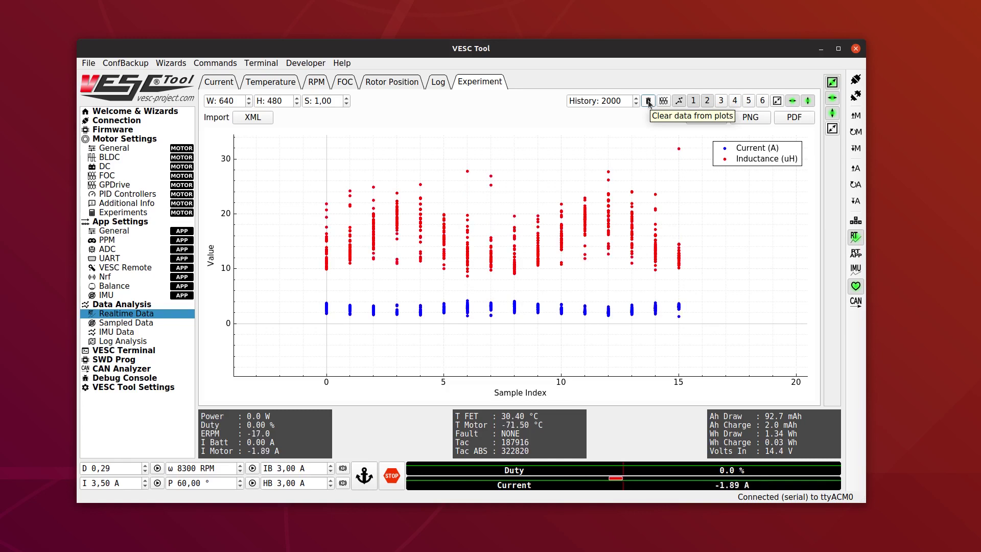
click(648, 101)
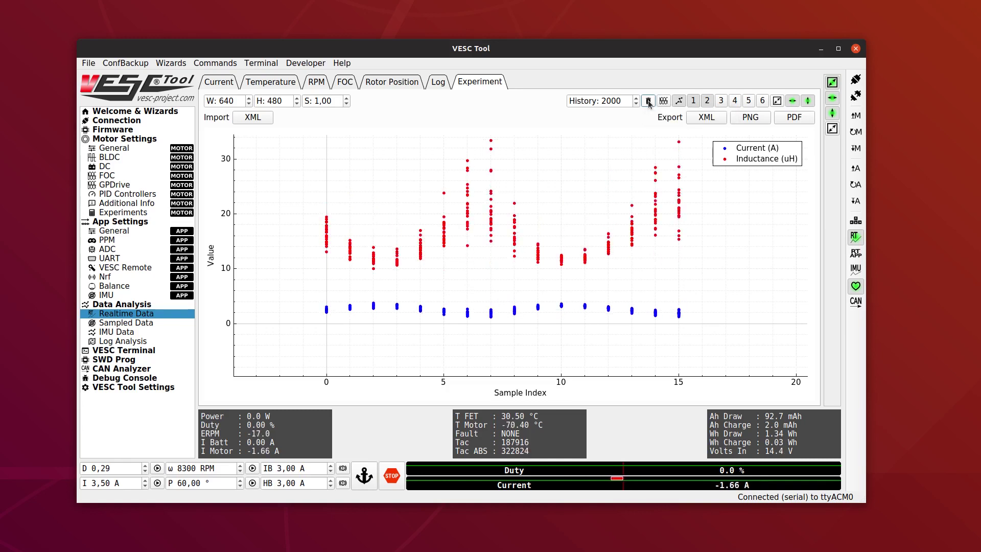
click(648, 101)
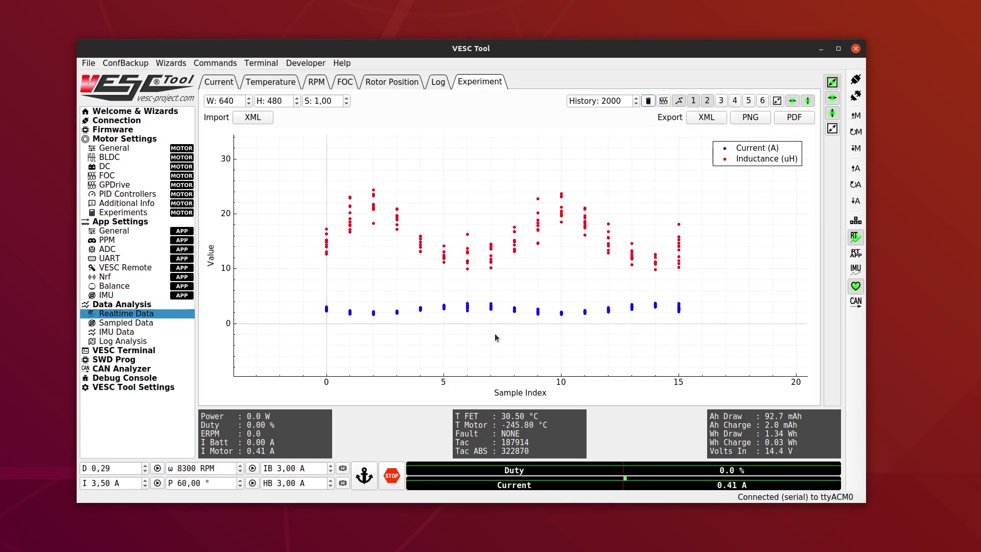
click(399, 474)
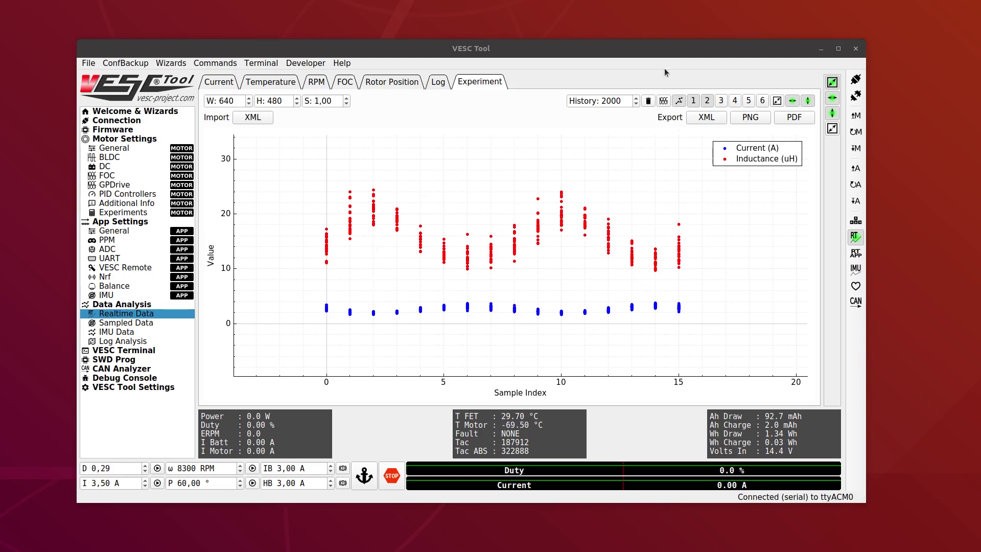
Switch to the Guvcview camera window, reposition it, and examine the whiteboard sketches of the magnet, coil and current curves.
key(alt+Tab)
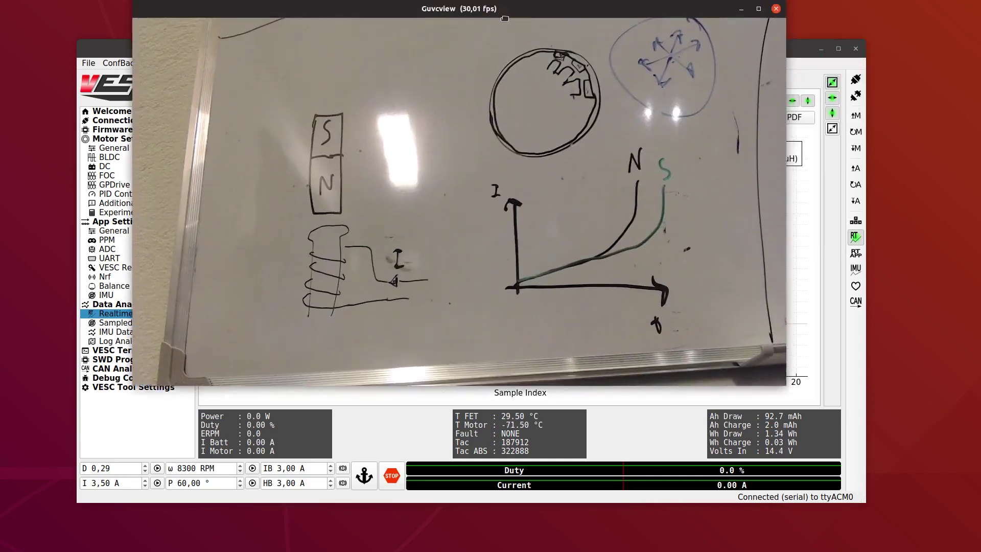
drag(503, 8, 510, 68)
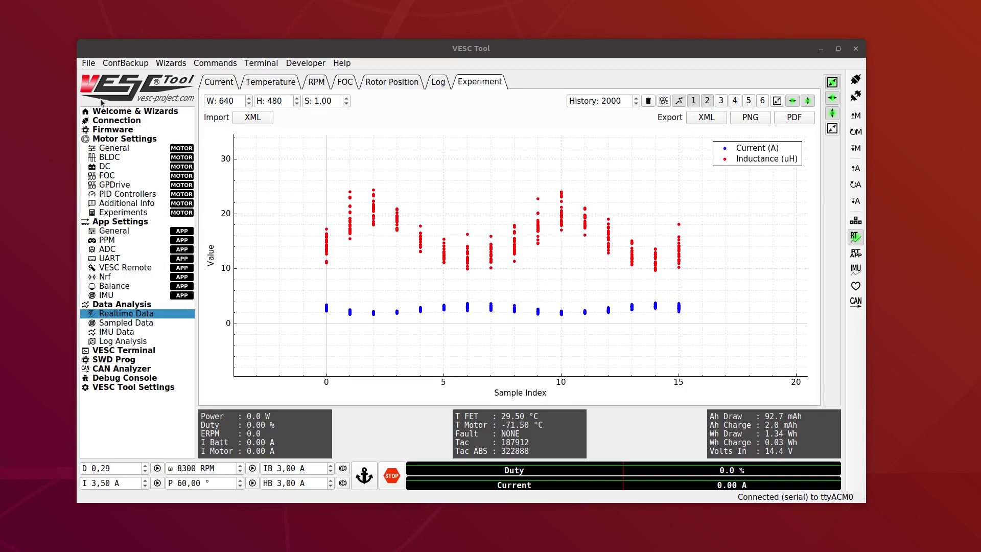
In the FOC HFI settings, set HFI Run Voltage and HFI Max Voltage to 10 V and write the motor configuration.
click(124, 177)
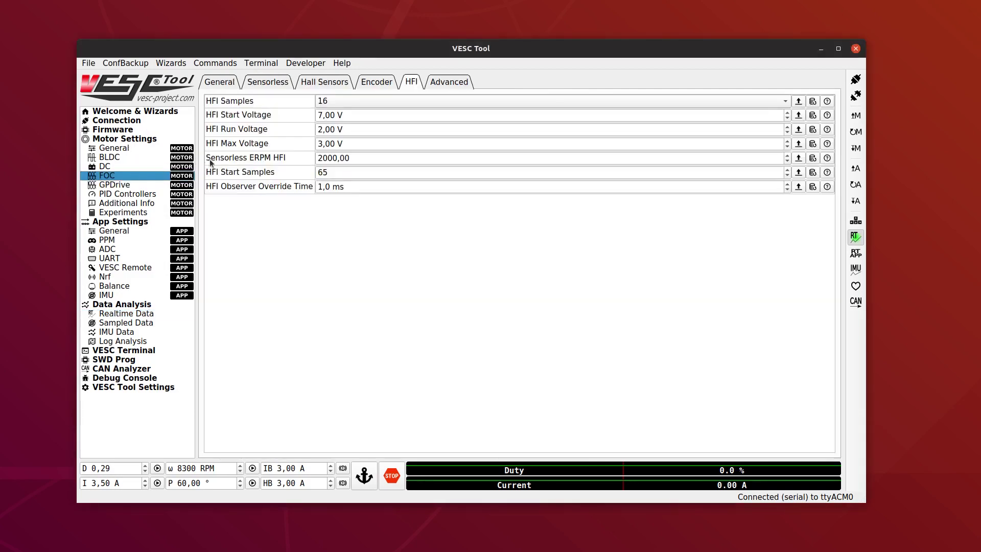
click(479, 132)
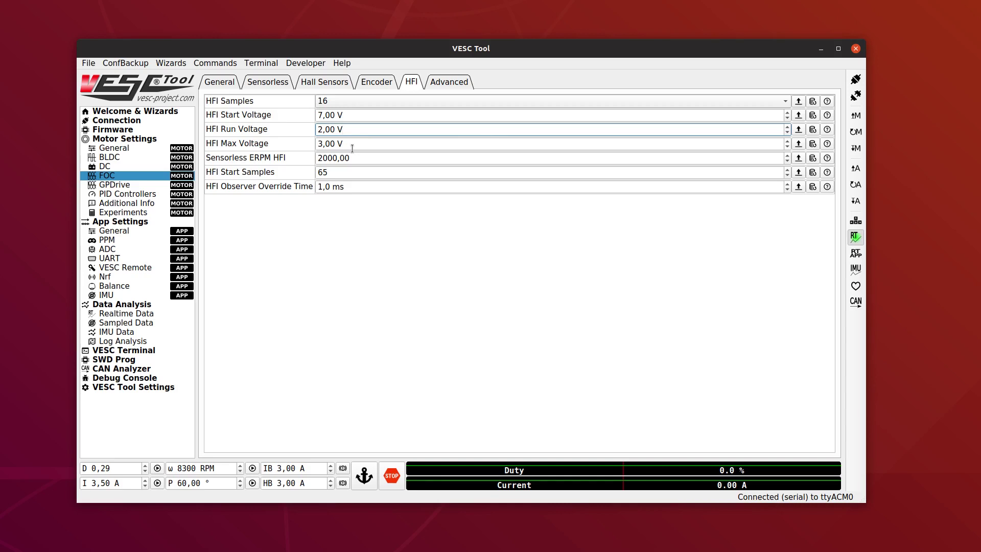
scroll(364, 131, up, 8)
scroll(361, 144, up, 7)
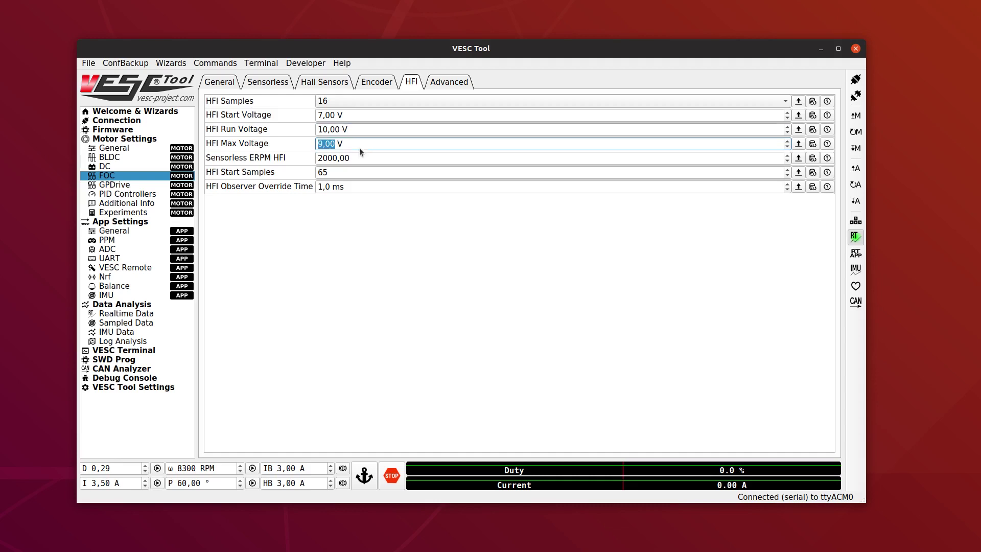
click(855, 148)
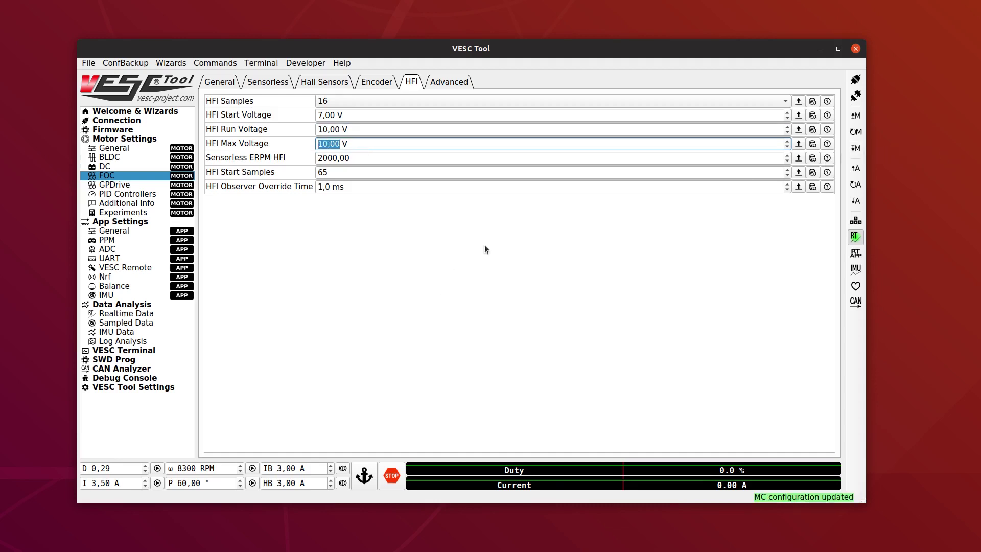
Capture a fresh current and inductance plot under full brake with the raised HFI voltage, and switch the motor off.
click(151, 315)
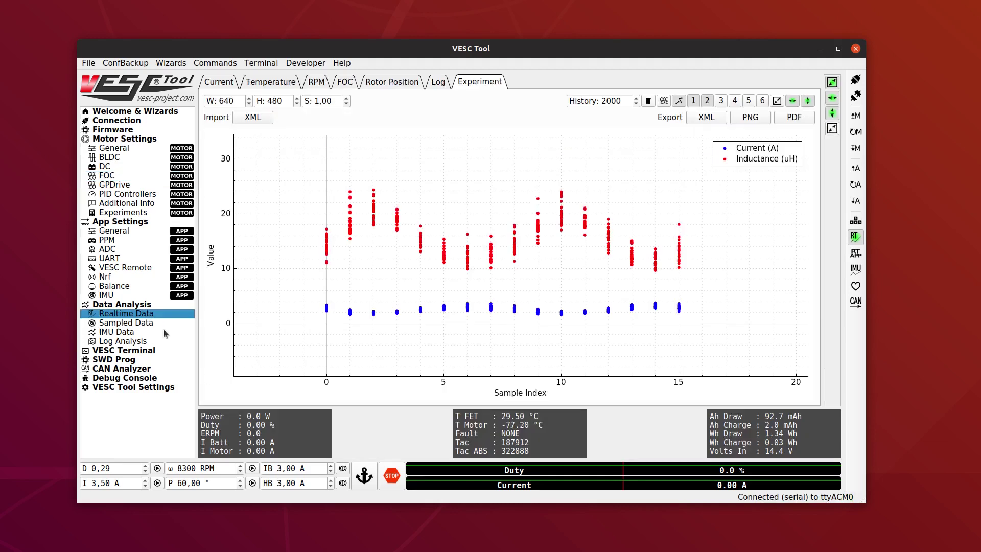
click(365, 476)
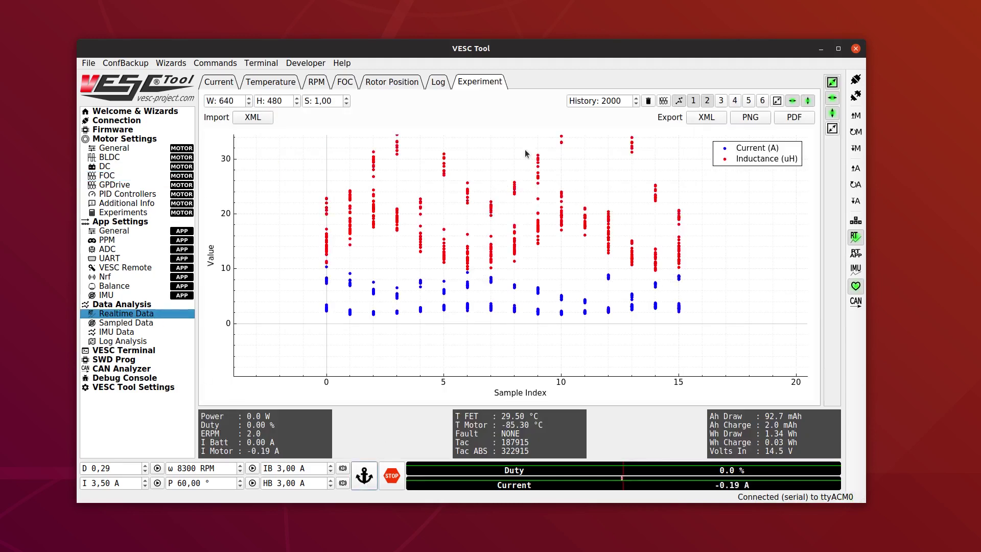
click(648, 102)
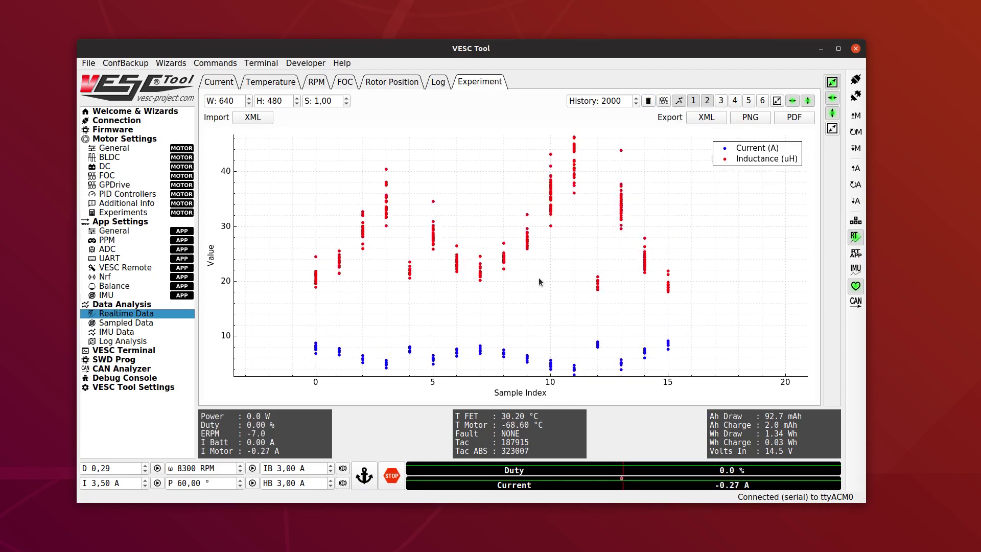
scroll(534, 285, down, 3)
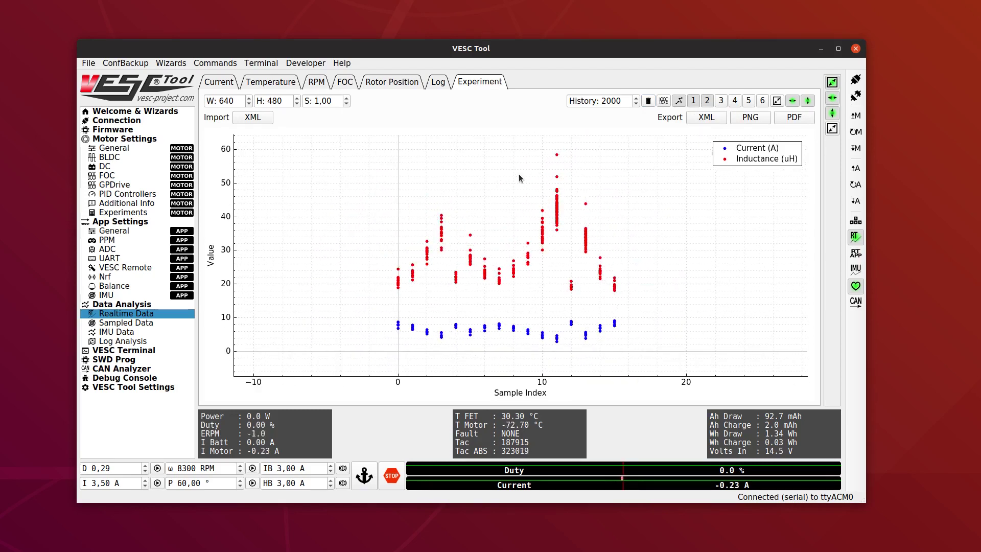
click(644, 103)
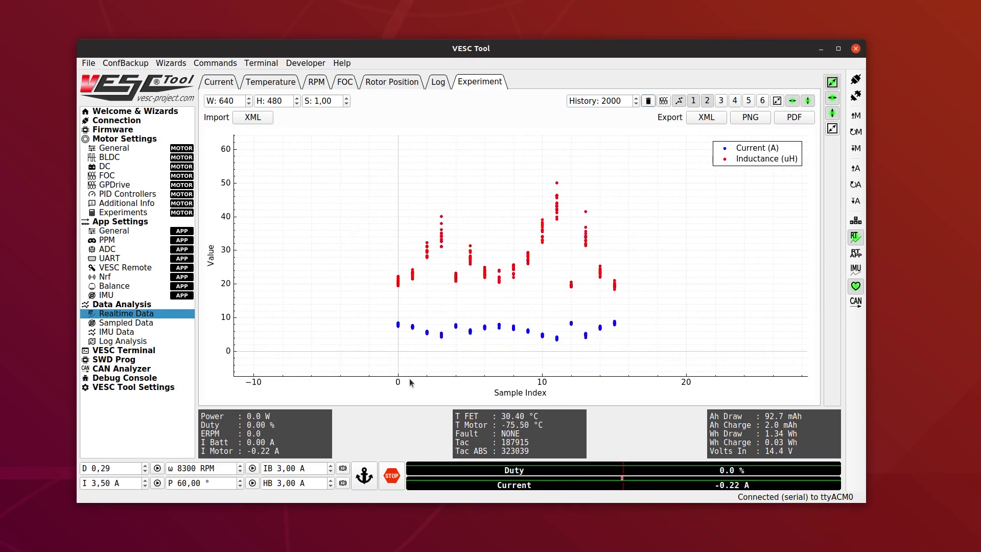
click(391, 475)
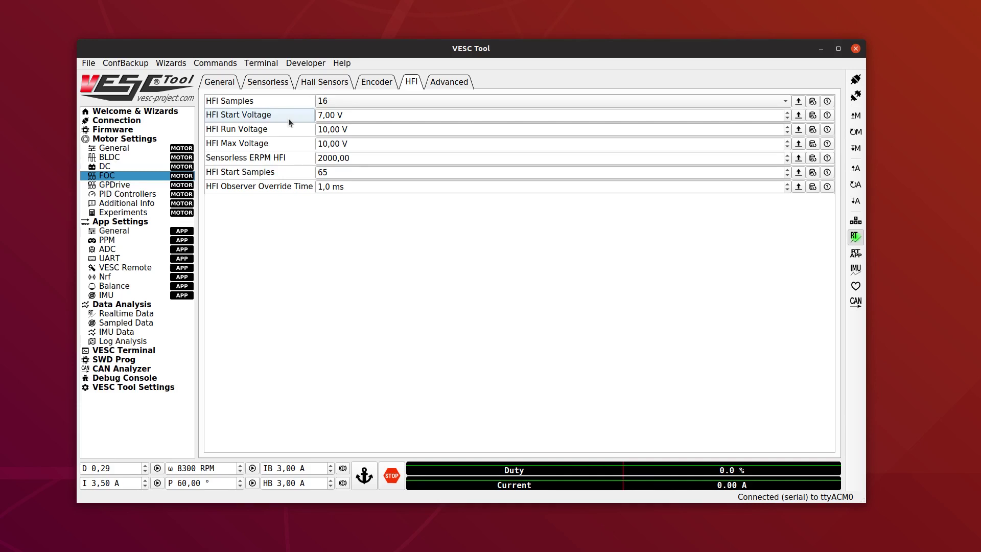
Set HFI Run Voltage to 2 V and HFI Max Voltage to 3 V, and return to the realtime Experiment plot.
scroll(377, 132, down, 6)
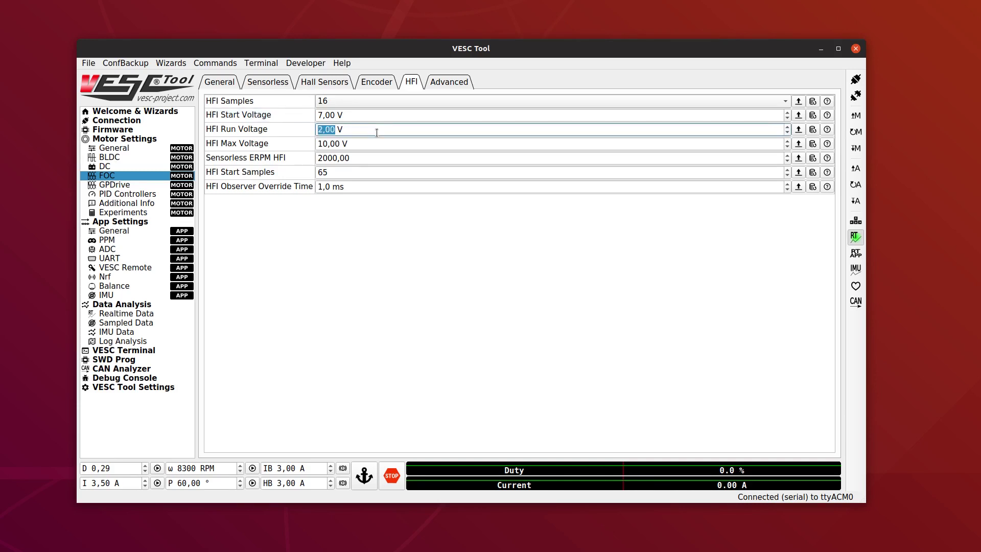
scroll(379, 146, down, 5)
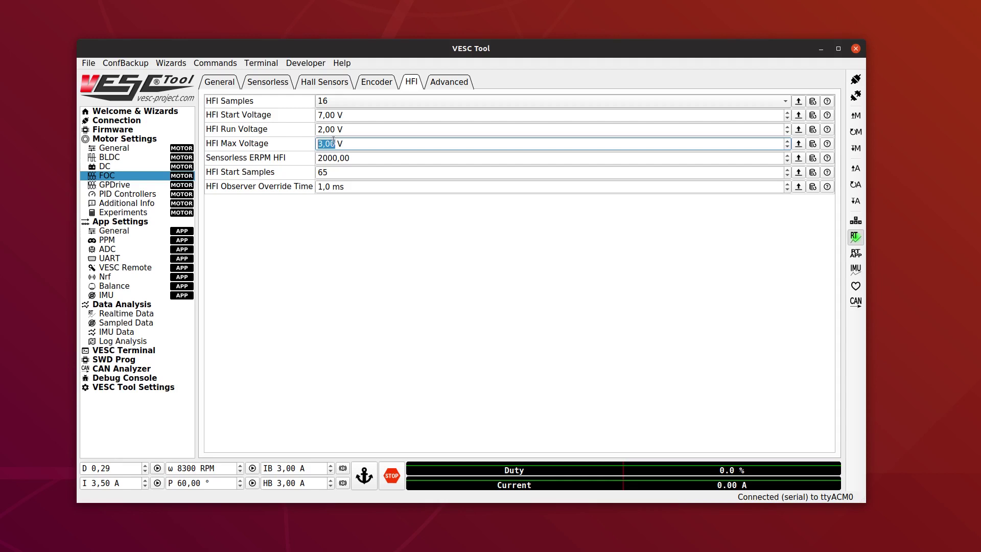
click(350, 117)
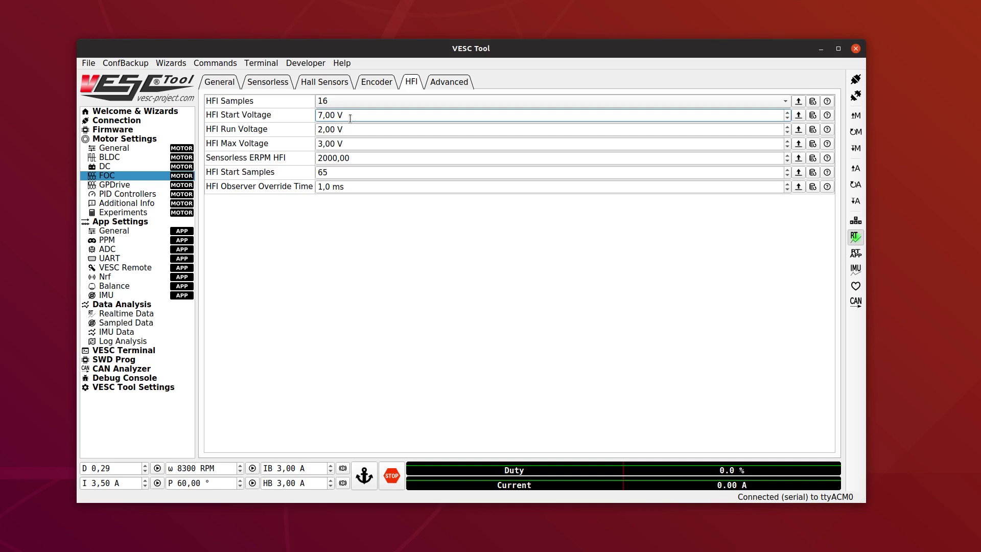
click(125, 313)
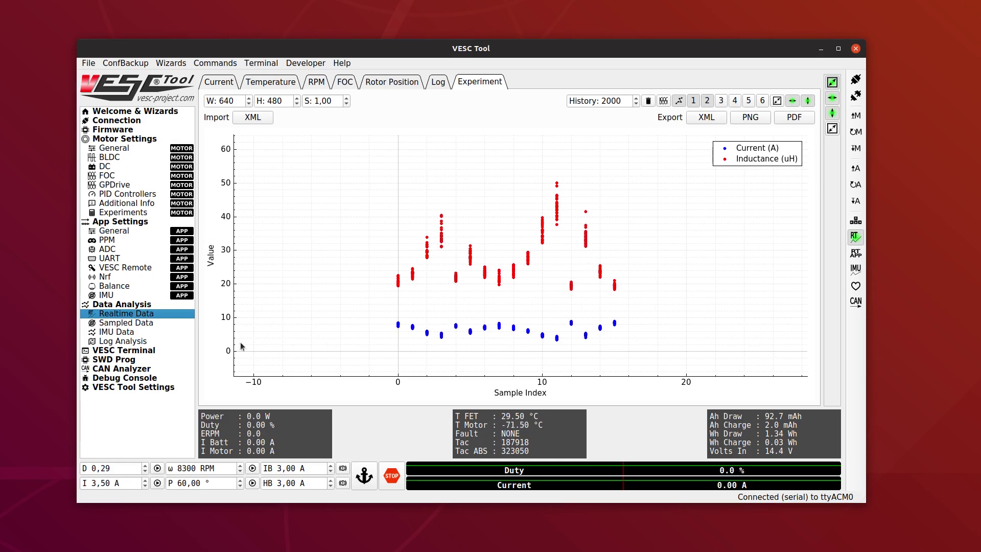
Find the measure_ind command in the VESC Terminal command list and copy its name.
click(156, 351)
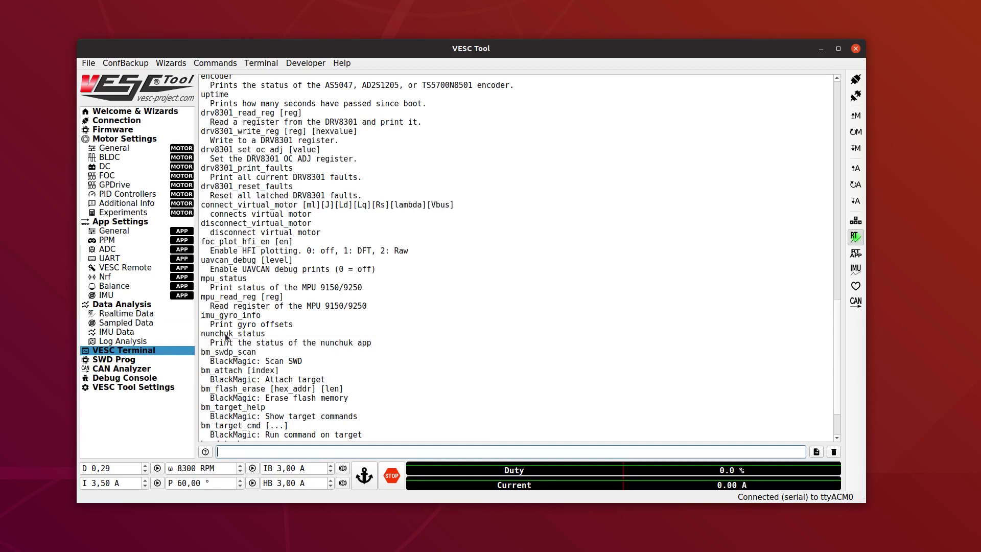
scroll(341, 291, up, 5)
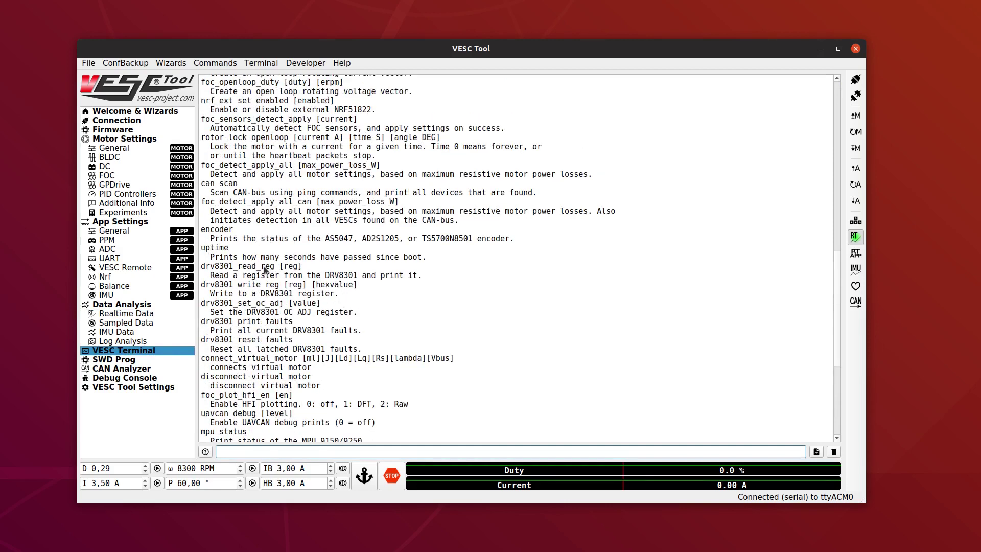
scroll(266, 269, up, 3)
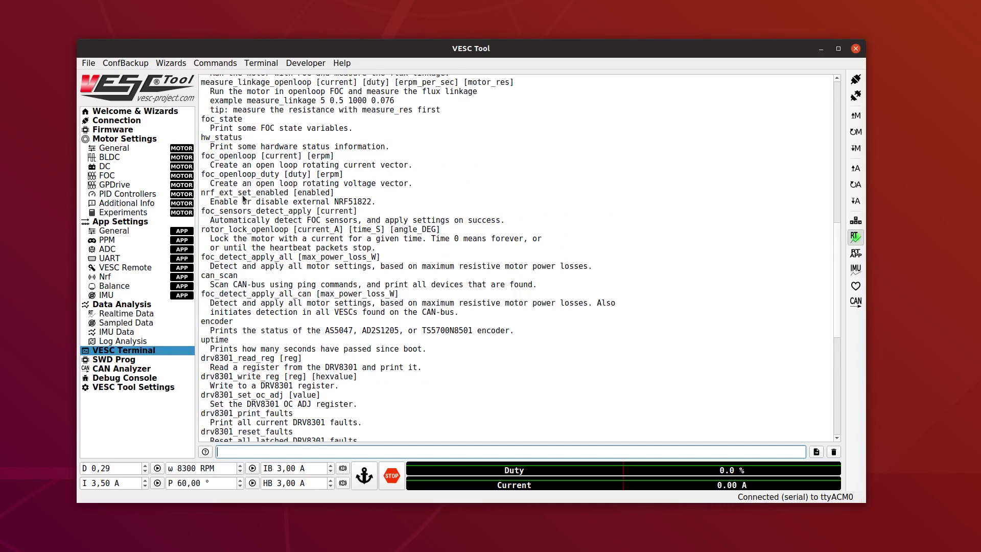
scroll(242, 229, up, 3)
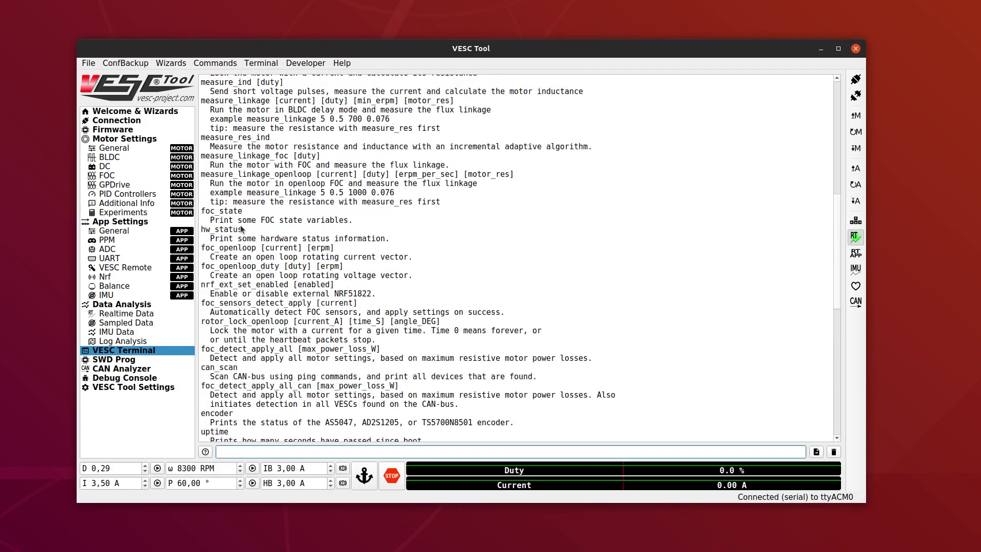
double_click(245, 139)
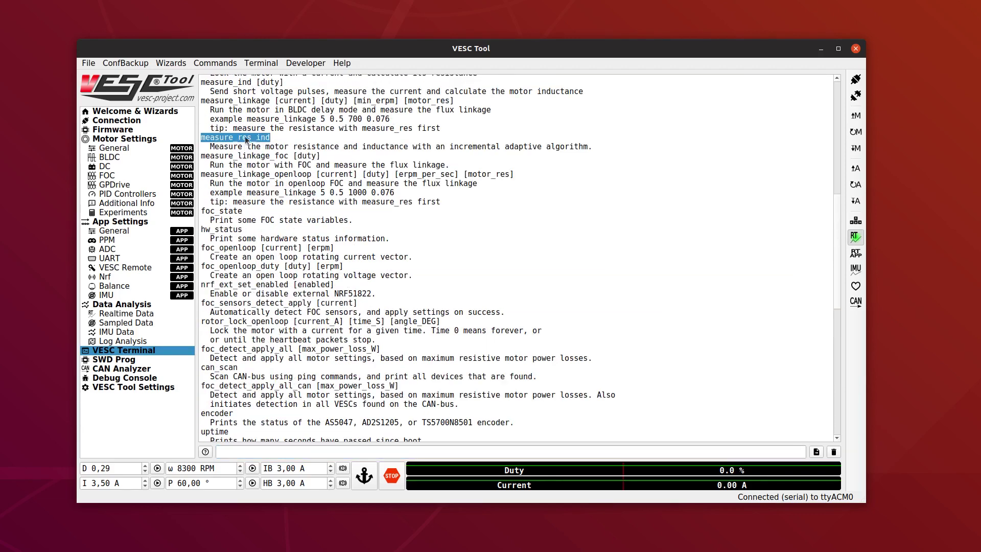
double_click(240, 101)
double_click(240, 83)
key(super+c)
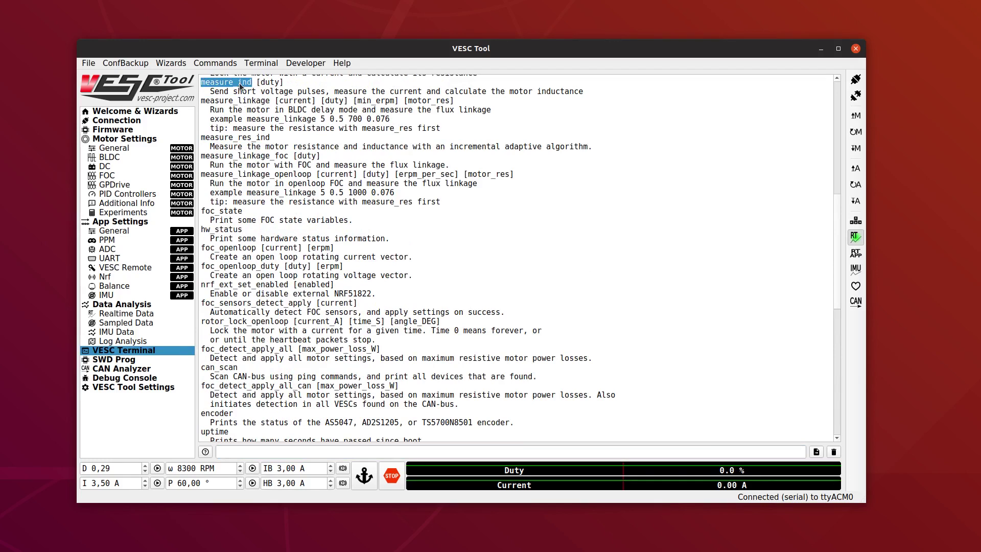
Run the measure_ind command with a duty value in the terminal to measure the motor's inductance.
scroll(362, 357, down, 15)
middle_click(369, 449)
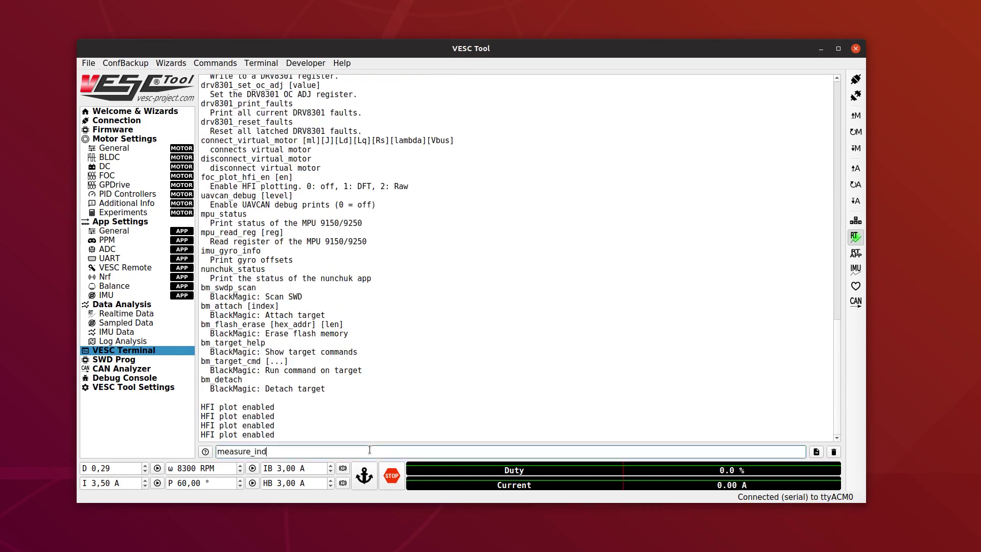
text(.0)
key(Return)
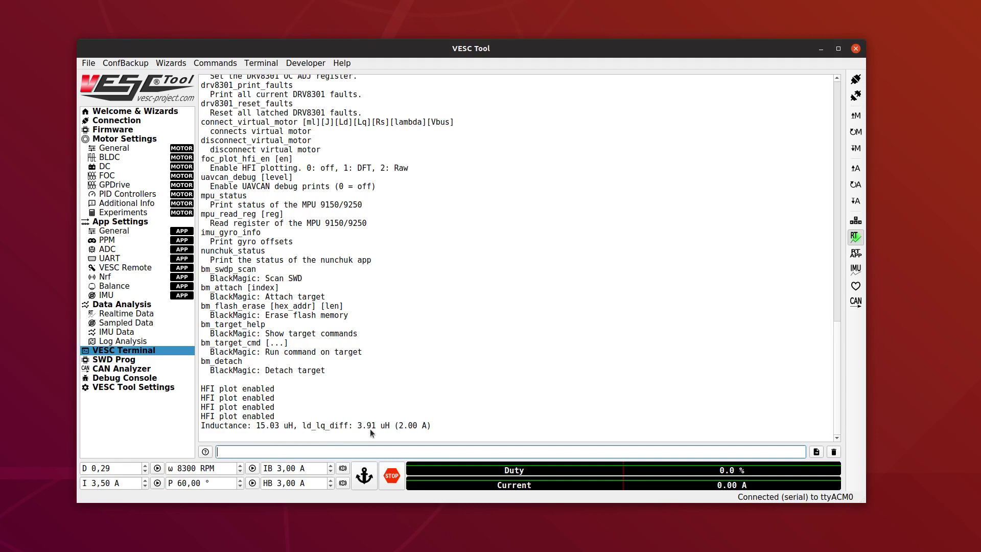
Repeat the motor inductance measurement by running measure_ind with a duty of .05 and again with .5.
key(Up)
key(BackSpace)
text(05')
key(Return)
key(Up)
key(BackSpace)
key(BackSpace)
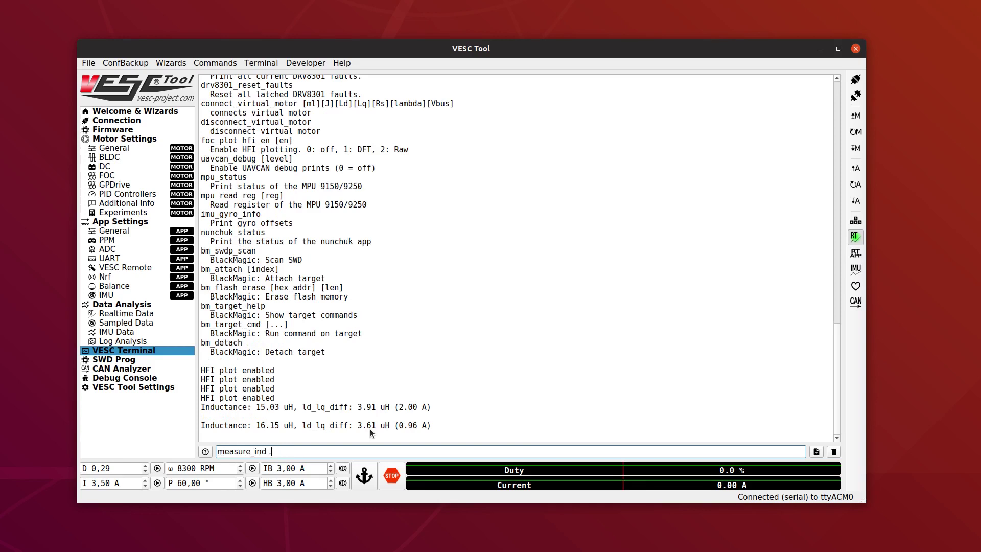
text(5)
key(Return)
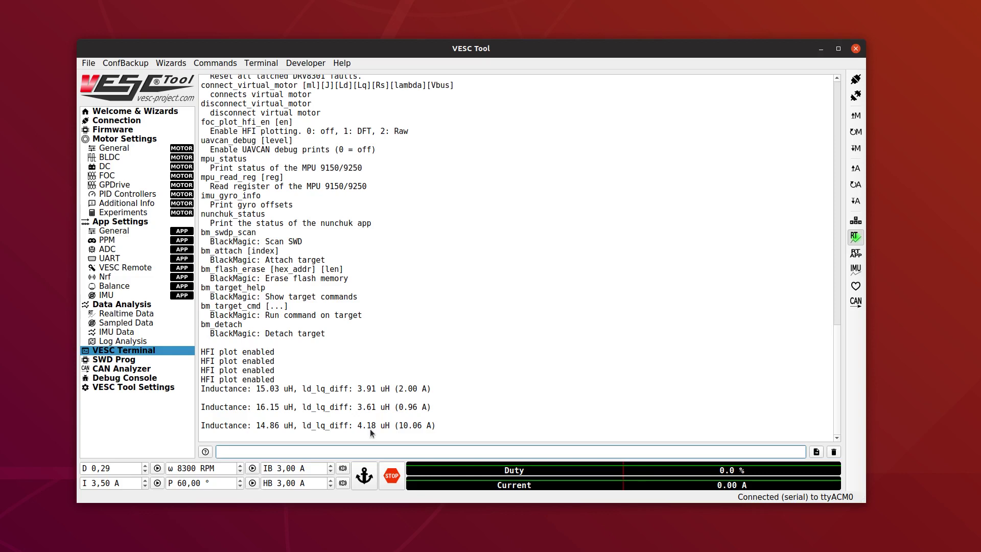
Re-enable HFI plotting by rerunning the earlier plot command from the terminal history.
key(Up)
key(Up)
key(Up)
key(Return)
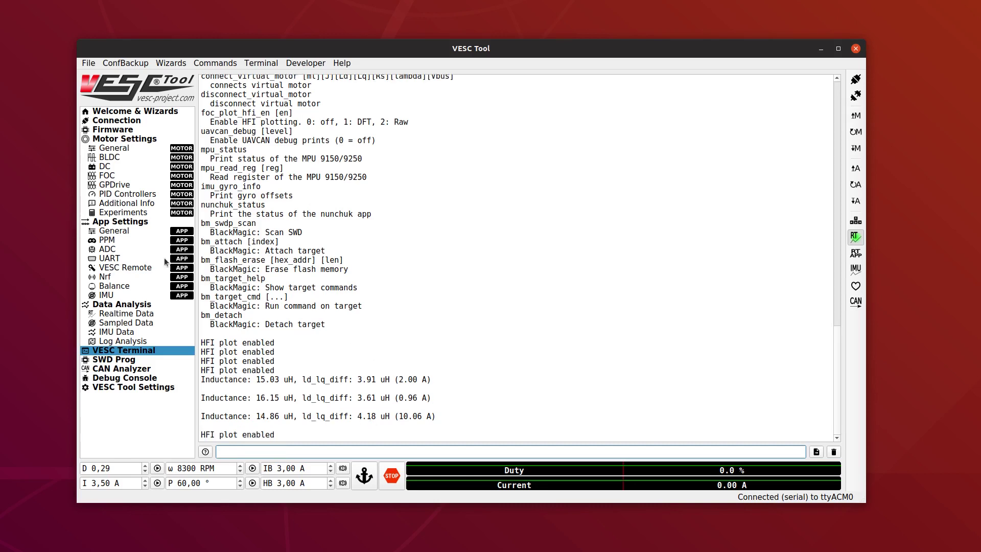
Auto-scale the realtime Experiment plot, capture the HFI phase data under full brake, and switch the motor off.
click(131, 315)
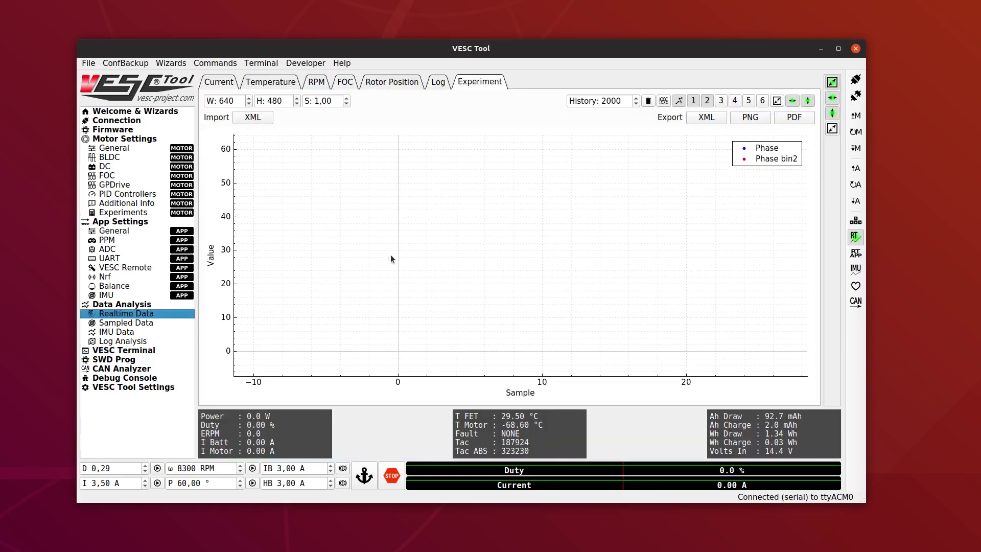
click(777, 100)
click(370, 476)
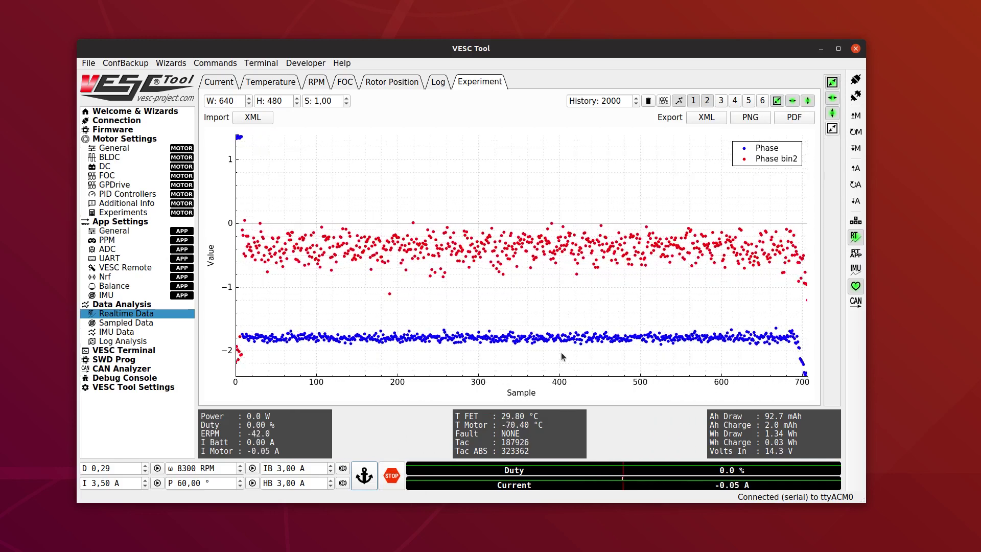
click(392, 475)
Write the motor configuration with HFI Run Voltage 2 V and HFI Max Voltage 3 V, and plot the phases under full brake.
click(106, 175)
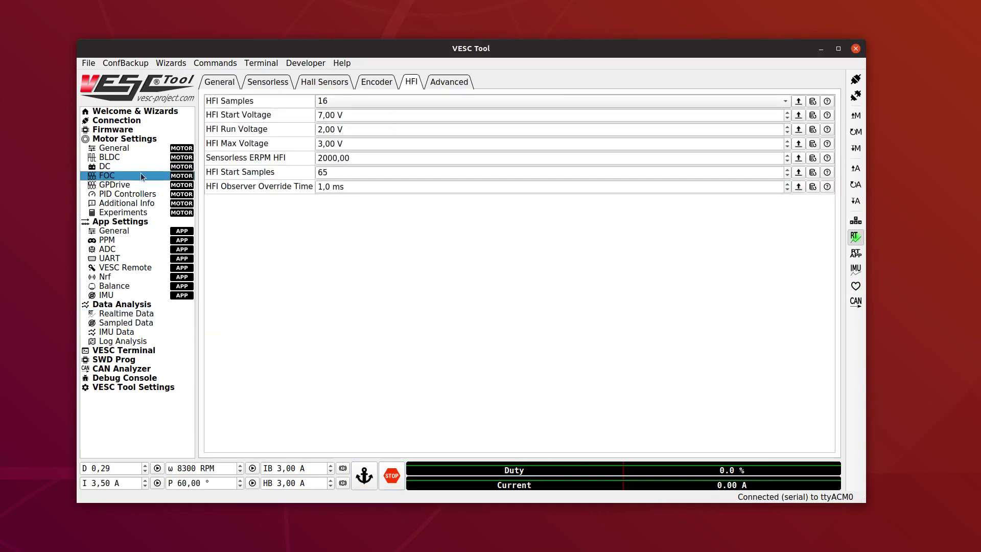
click(861, 147)
click(157, 312)
click(364, 476)
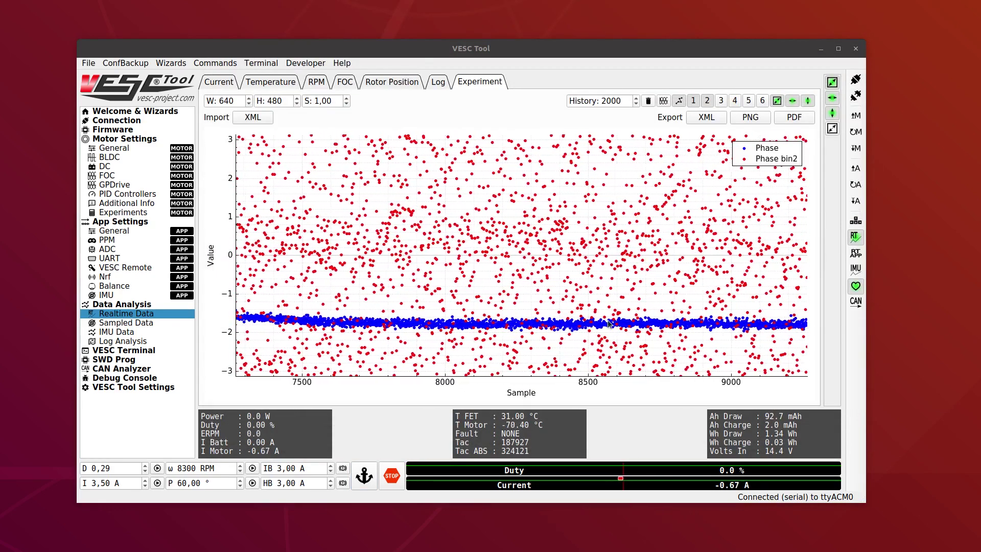
Set HFI Run Voltage and HFI Max Voltage to 8 V and write the motor configuration.
click(120, 176)
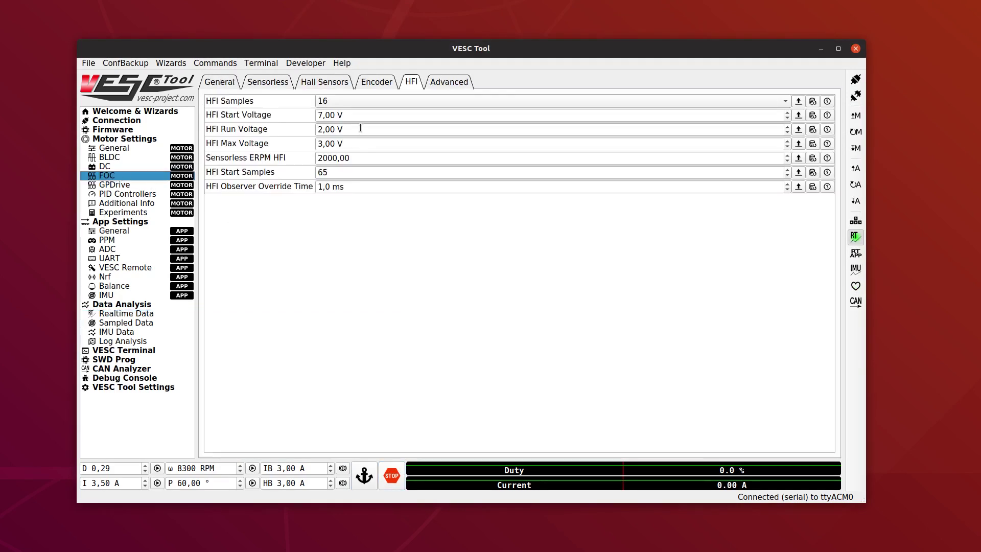
scroll(361, 127, up, 4)
scroll(352, 144, up, 8)
scroll(353, 145, down, 2)
scroll(362, 130, down, 1)
click(855, 148)
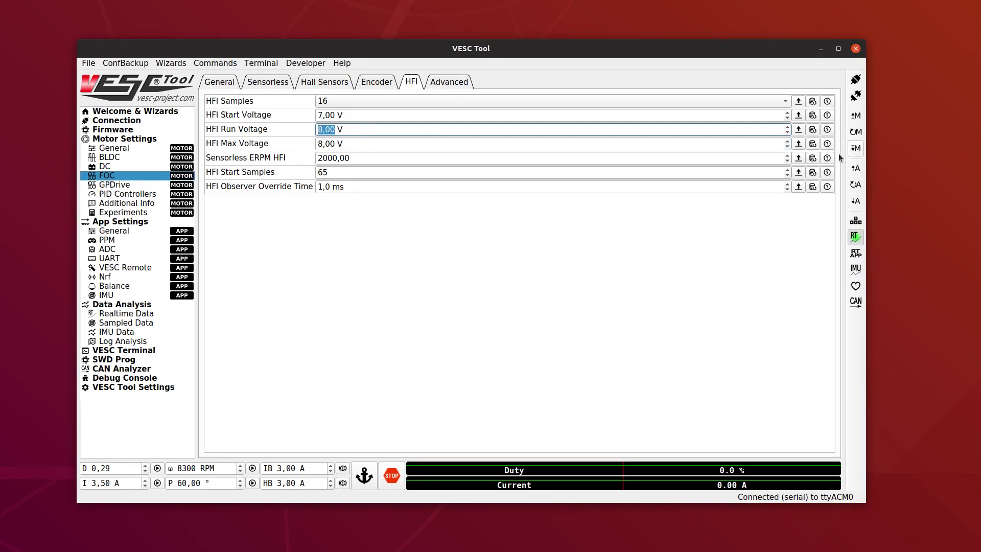
Plot the HFI phases under full brake with the 8 V injection voltage, and switch the motor off.
click(151, 314)
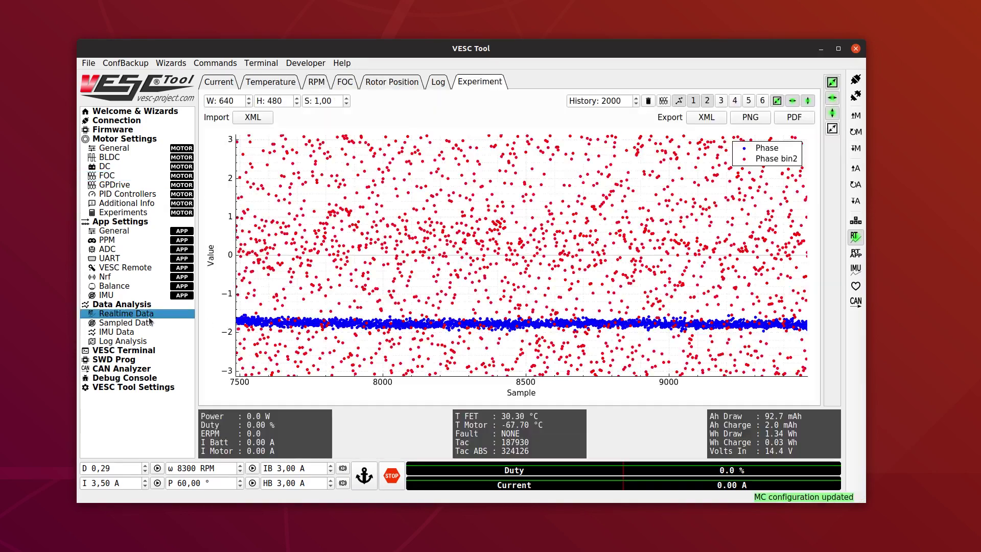
click(372, 474)
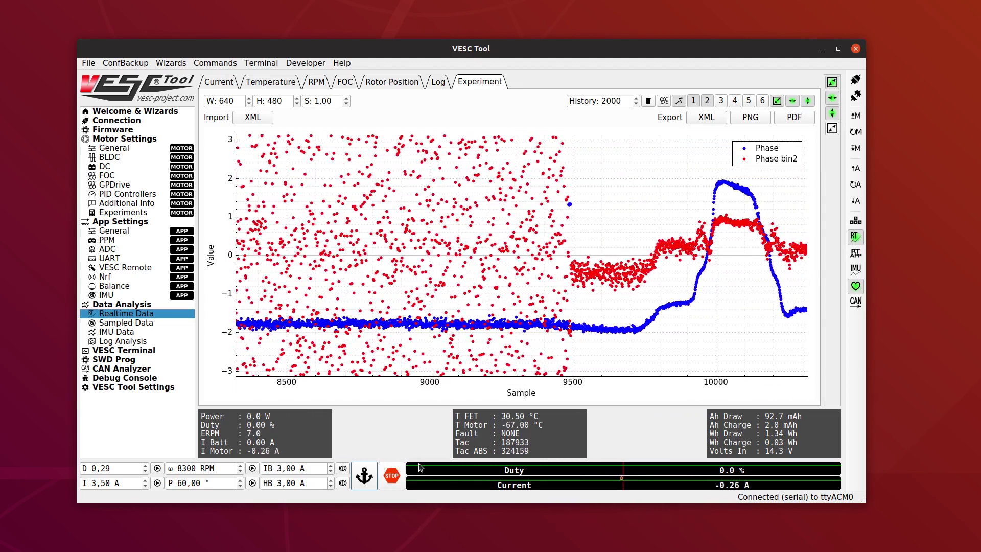
click(394, 476)
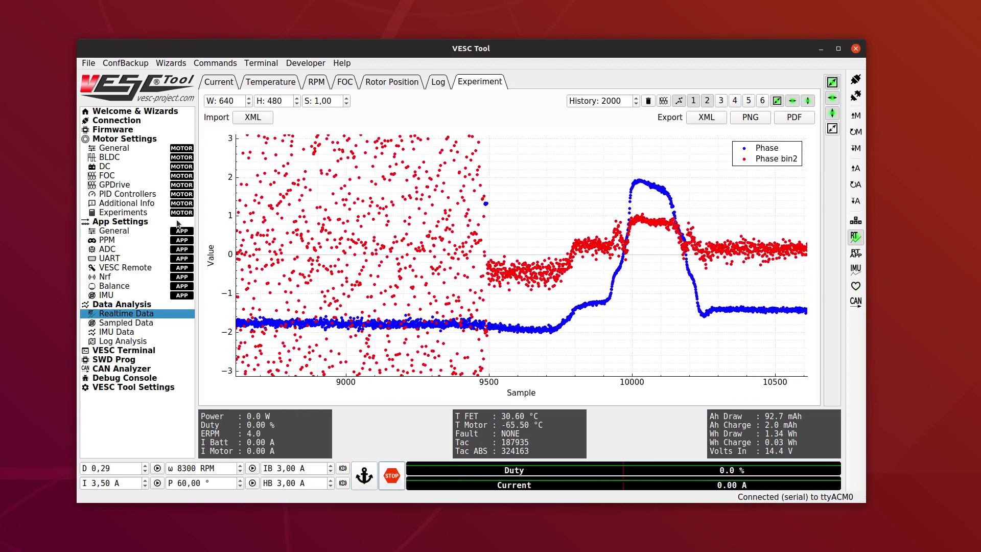
Lower HFI Run Voltage and HFI Max Voltage to 6 V and write the motor configuration.
click(106, 177)
scroll(361, 127, down, 1)
scroll(356, 143, down, 2)
scroll(372, 132, down, 1)
click(851, 150)
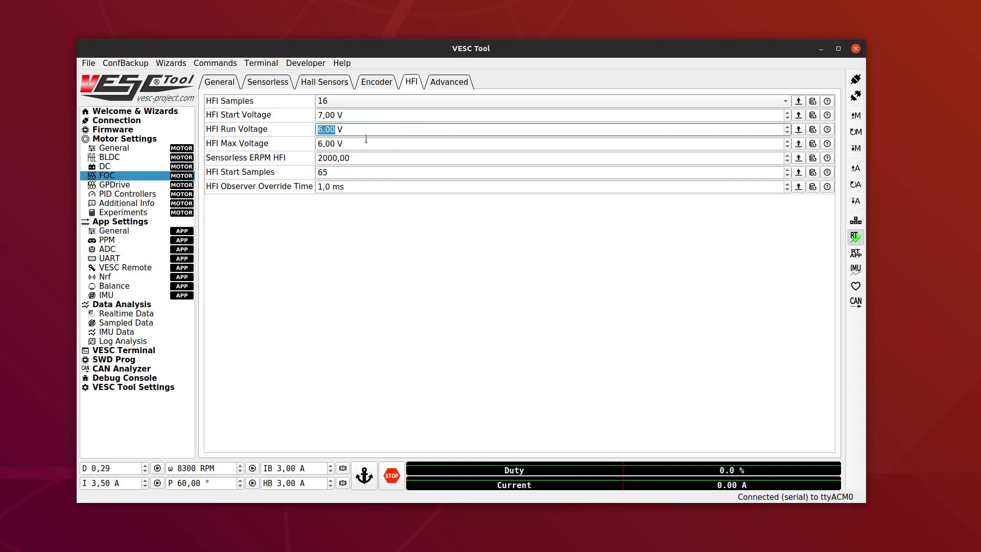
Record two full-brake runs on the Experiment plot with the 6 V injection voltage, switching the motor off after each.
click(150, 313)
click(364, 476)
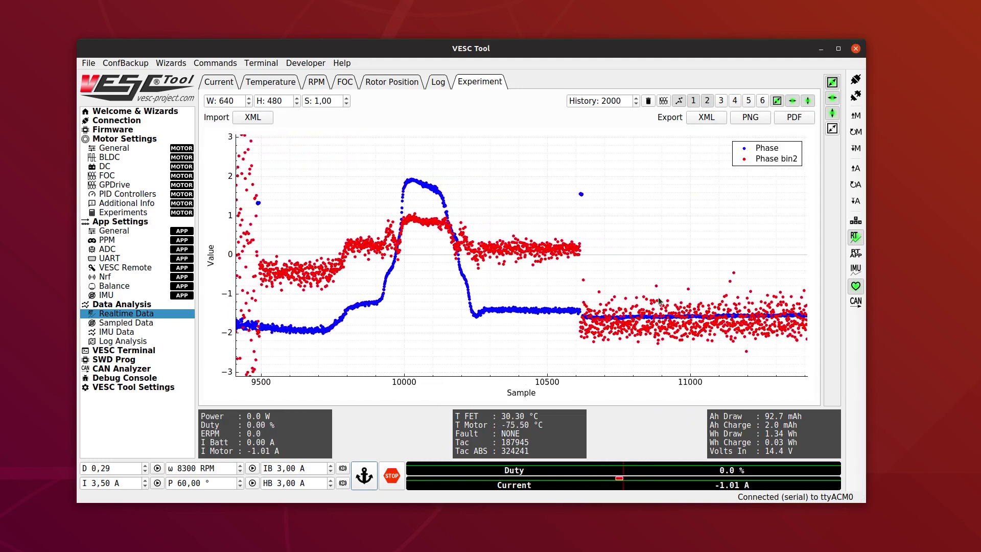
click(392, 476)
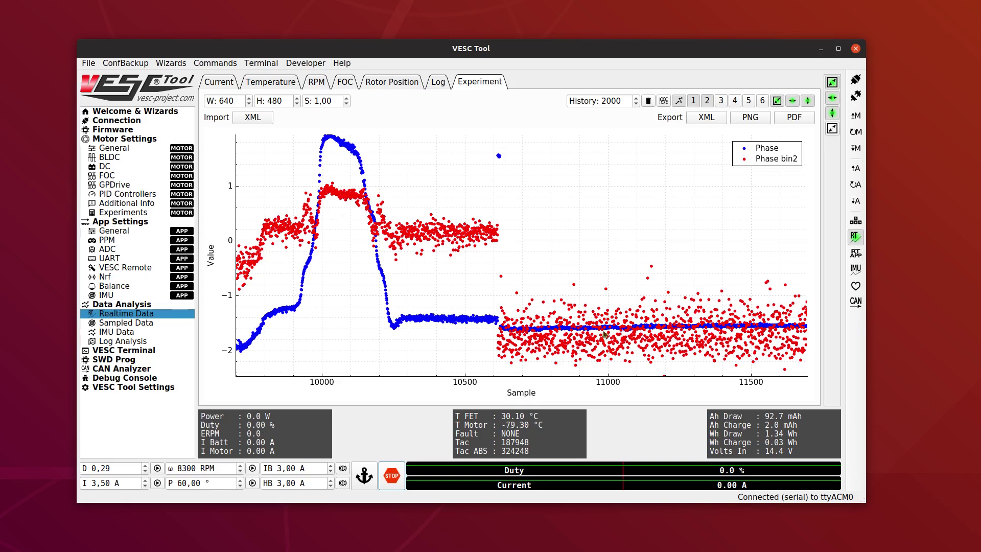
click(364, 472)
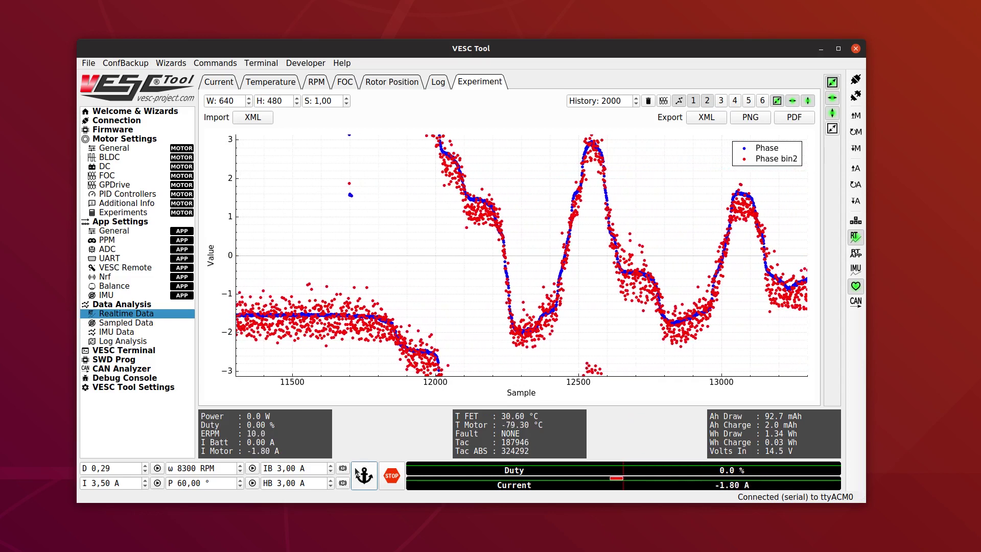
click(392, 475)
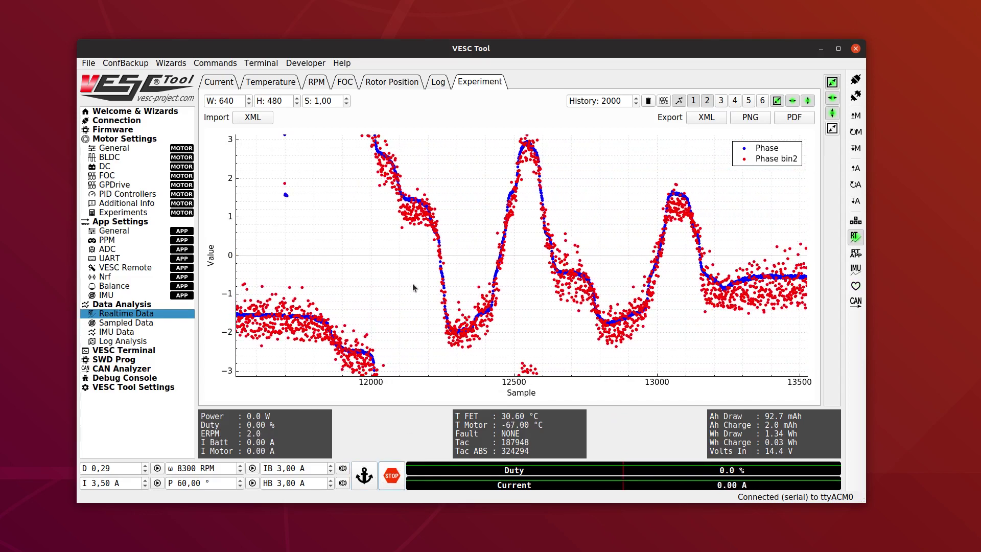